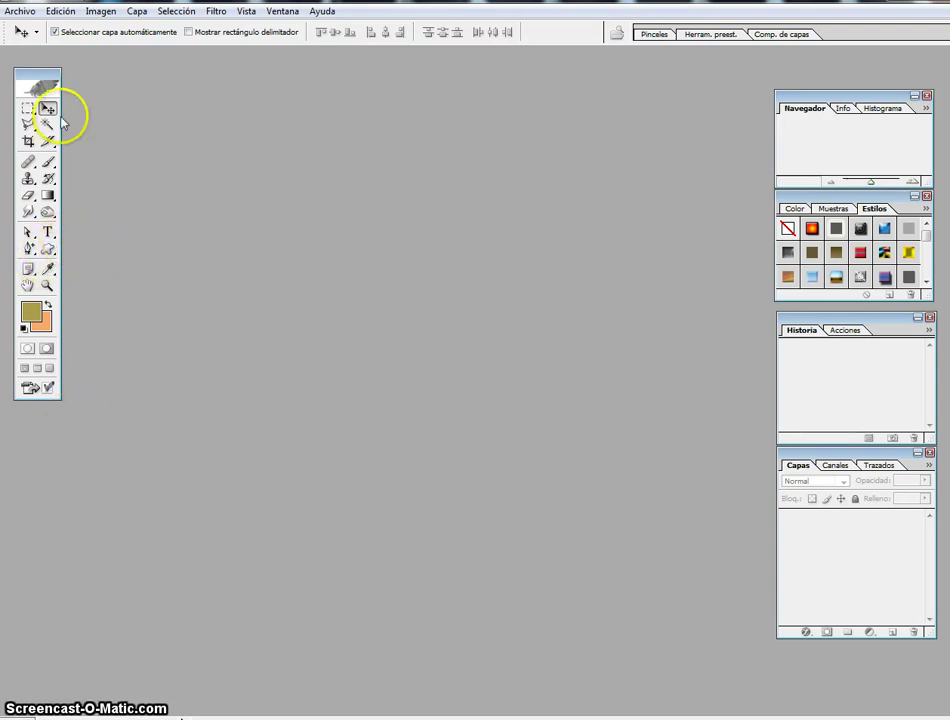
Create a new 500×500 px, 72 ppi document with a transparent background via Archivo > Nuevo
left_click(21, 14)
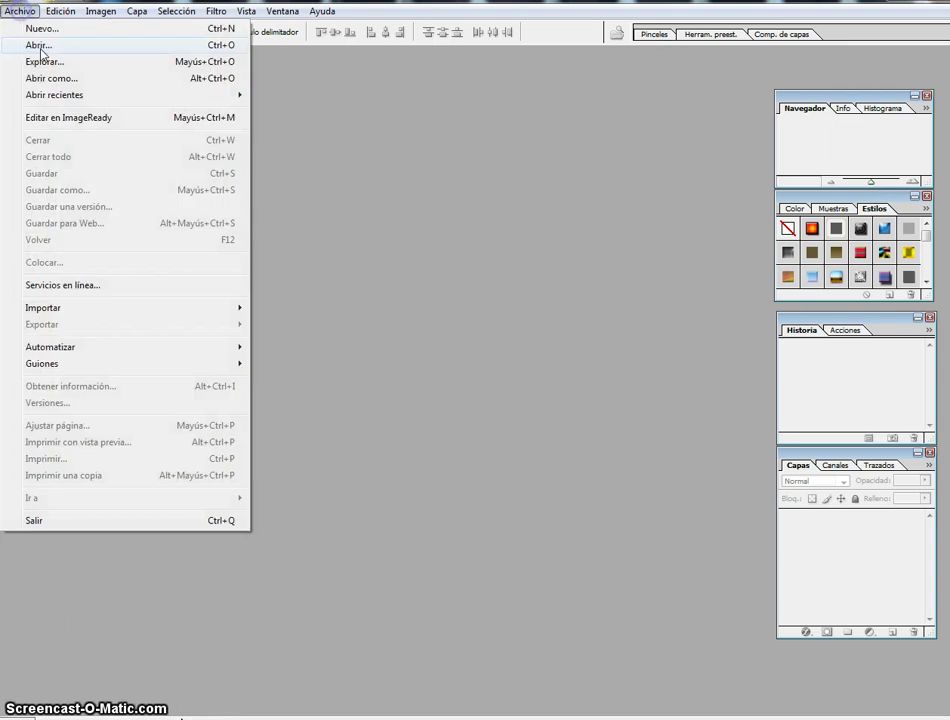
left_click(33, 30)
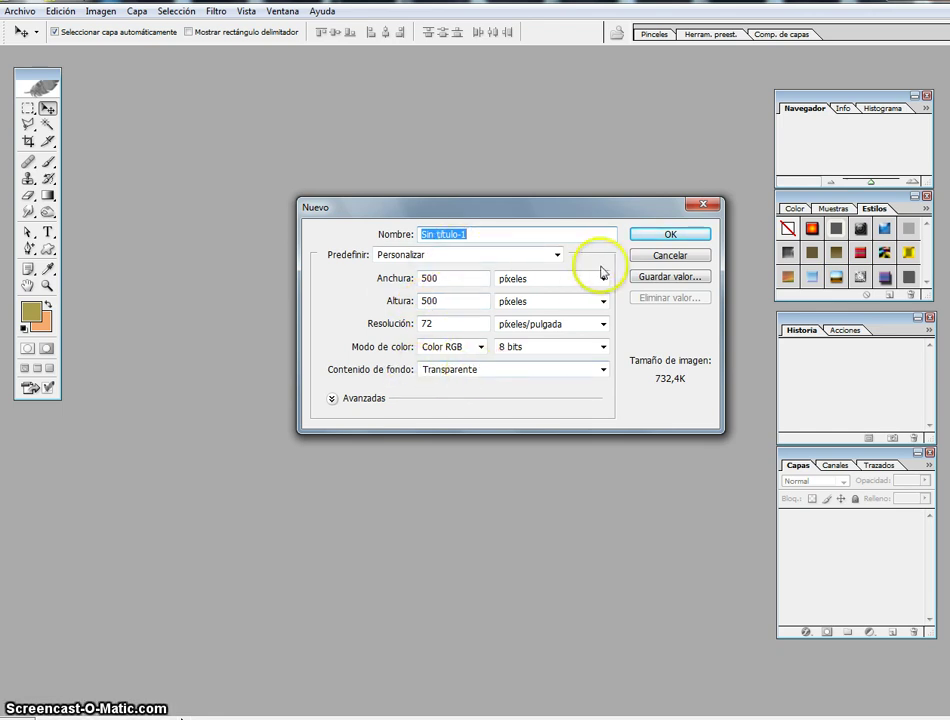
left_click(658, 236)
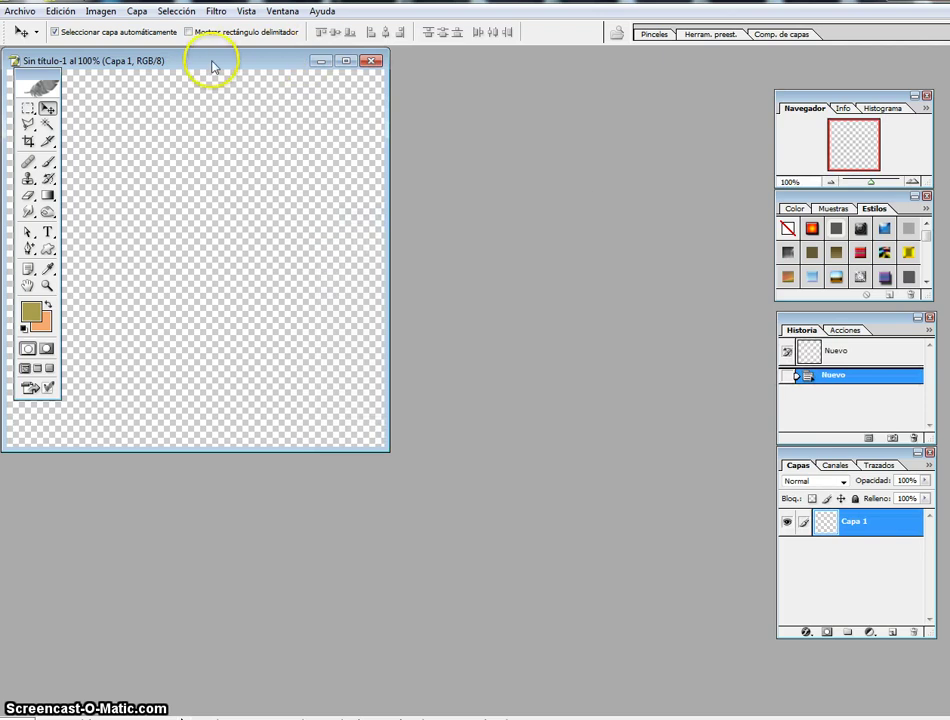
Centre the document window and set the Custom Shape tool to Shape Layers mode
left_click_drag(212, 59, 406, 138)
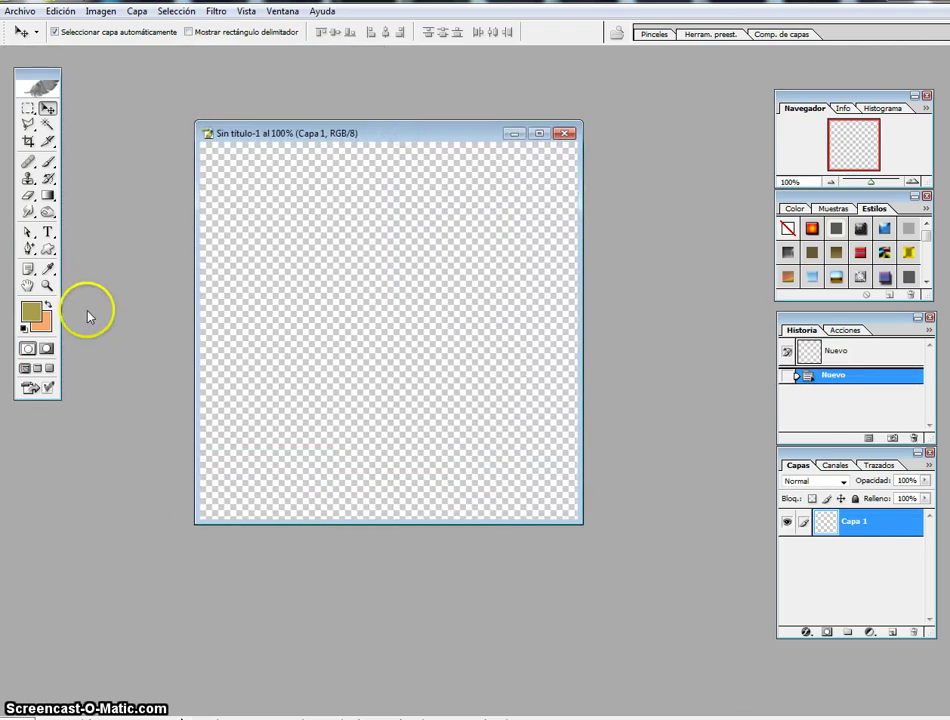
left_click(47, 250)
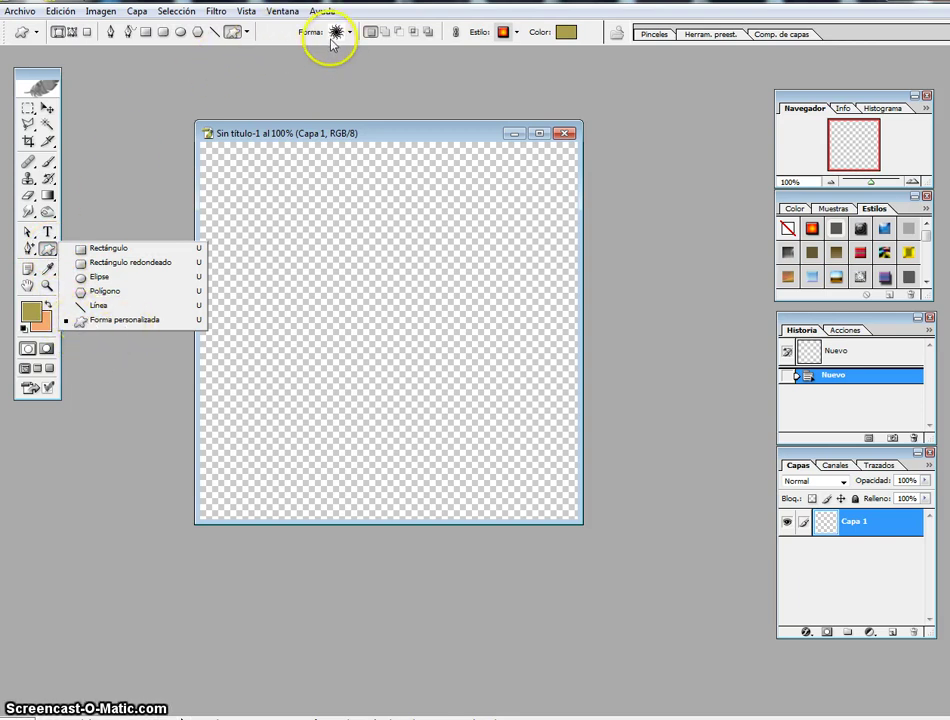
left_click(285, 70)
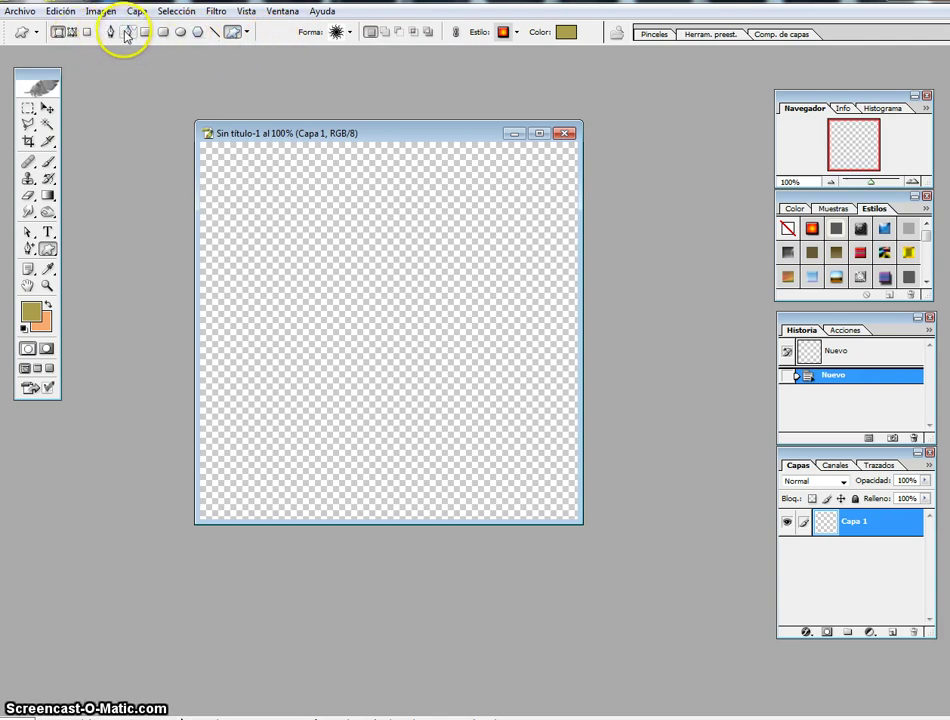
left_click(71, 32)
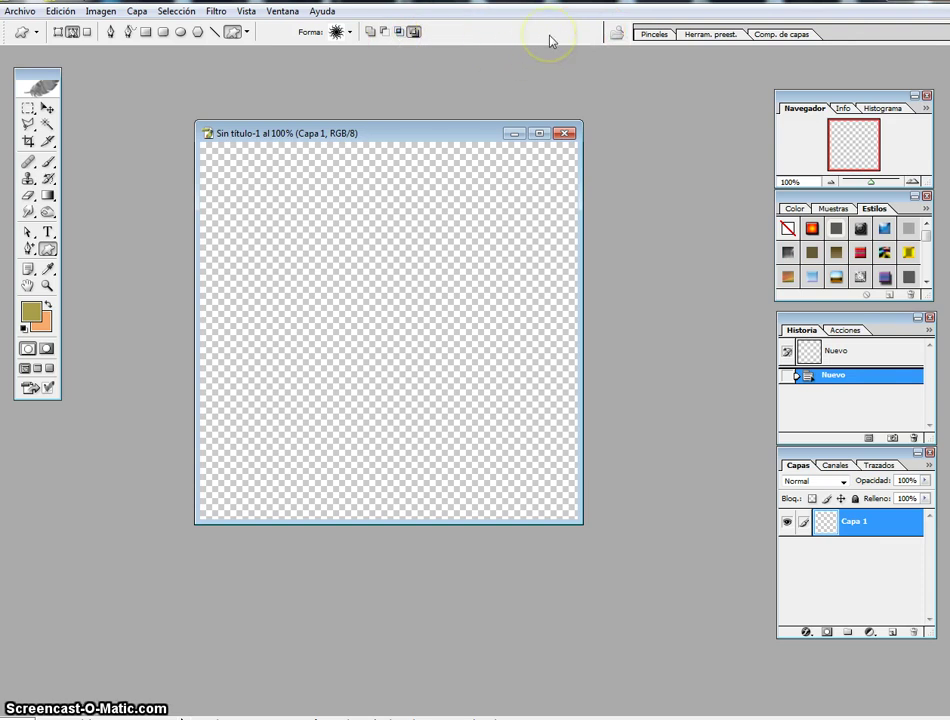
left_click(59, 33)
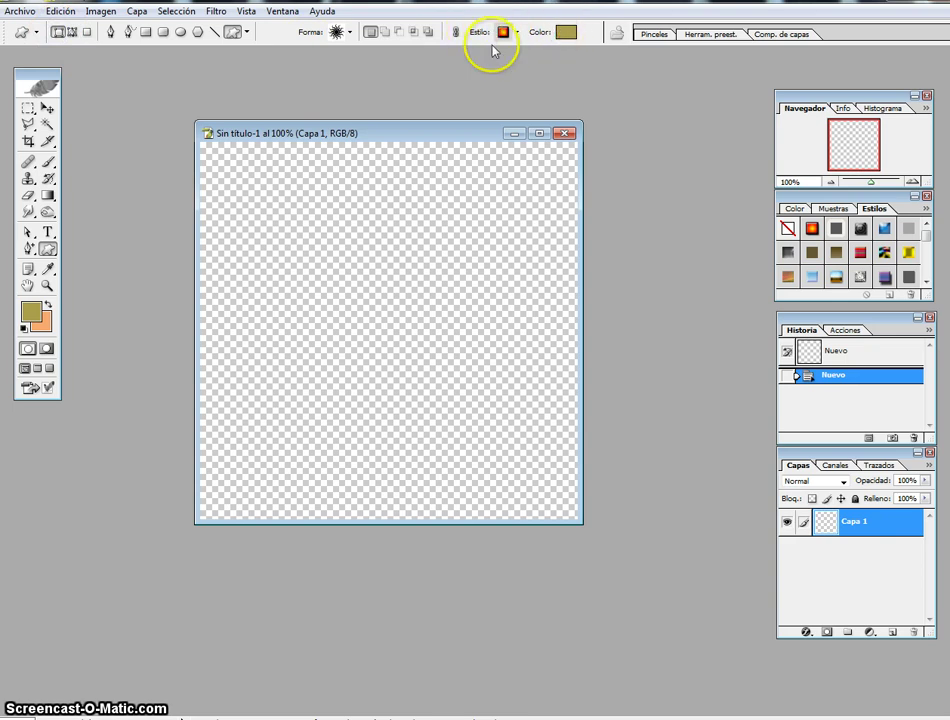
Open the Forma custom shape picker and keep the sun starburst shape selected
left_click(351, 34)
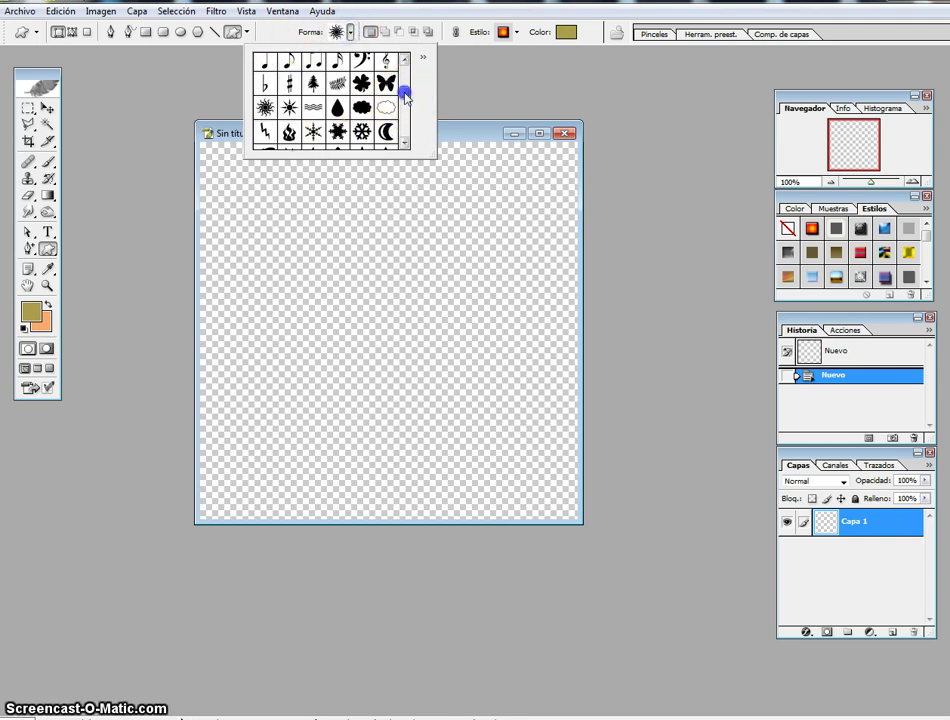
mouse_move(405, 95)
left_mouse_down()
mouse_move(403, 121)
mouse_move(394, 89)
mouse_move(400, 102)
left_mouse_up()
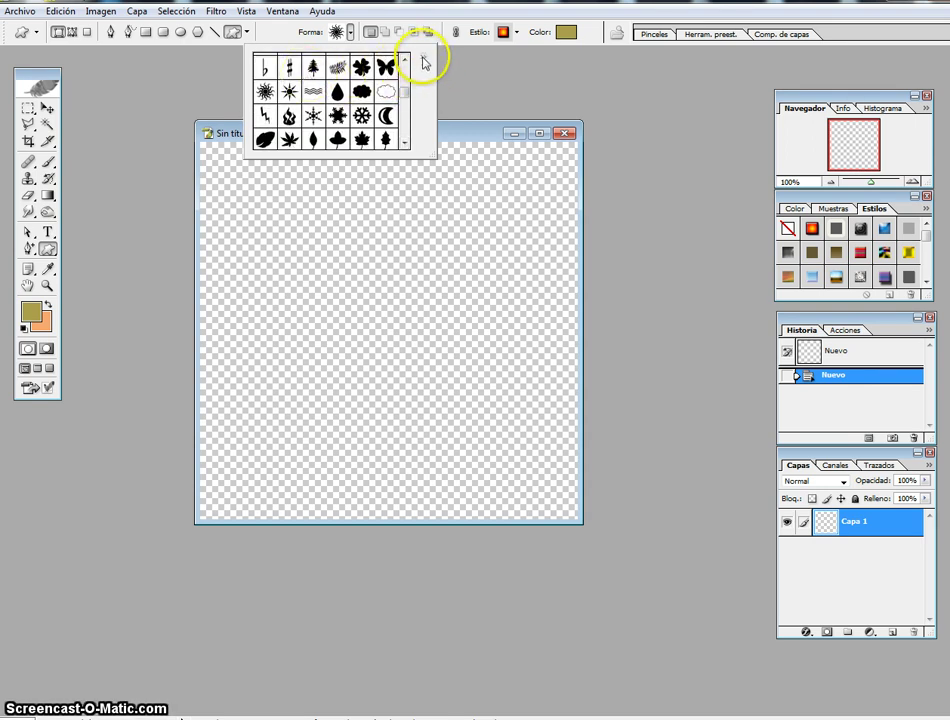
left_click(422, 58)
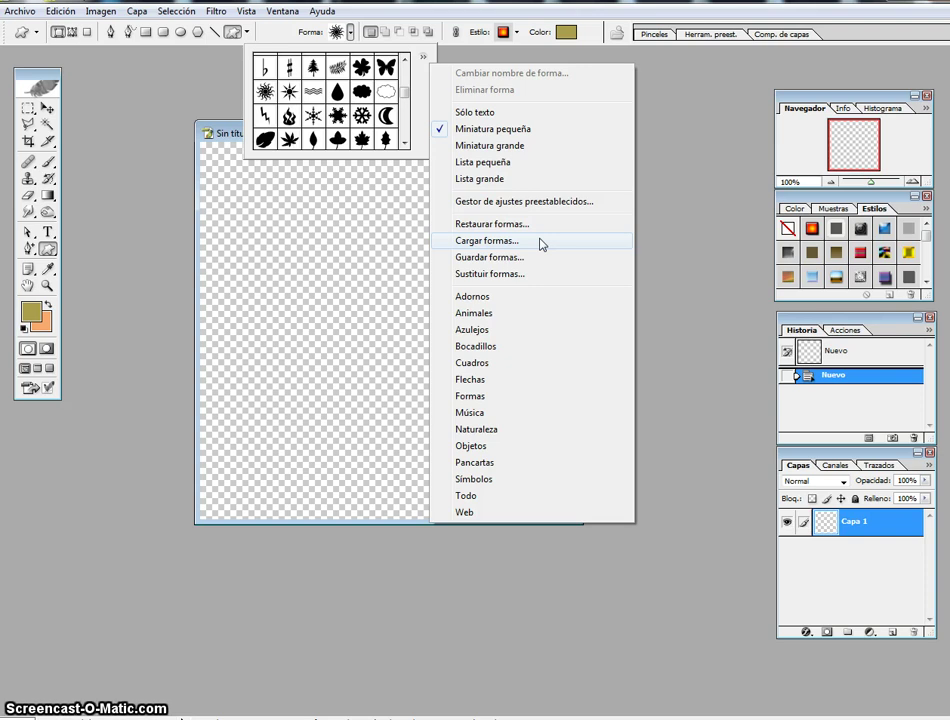
left_click(150, 217)
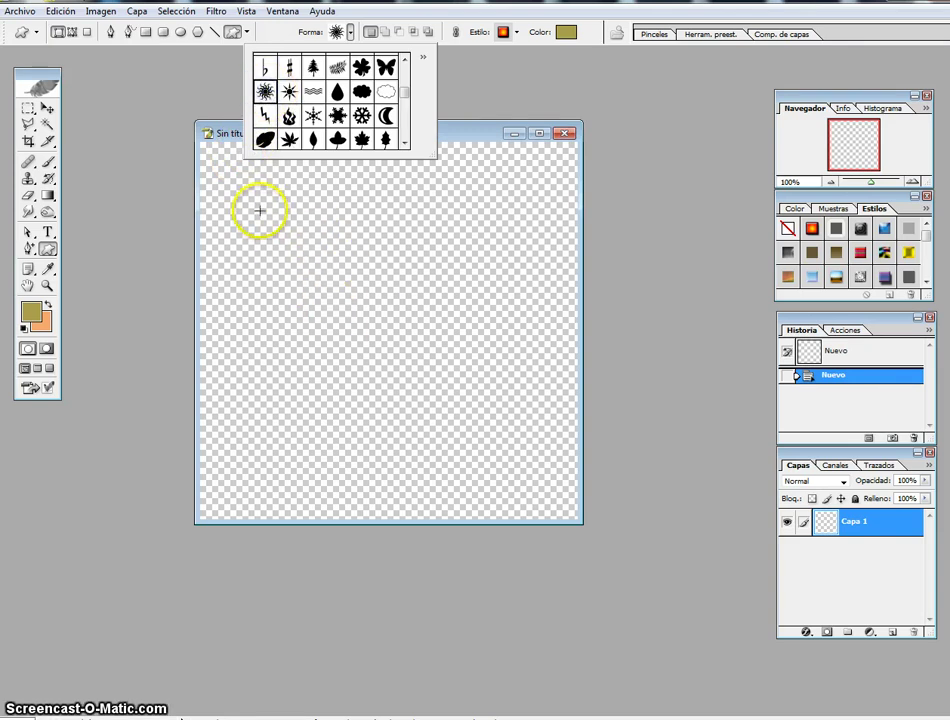
Shift-drag to draw the styled red-orange sun shape in proportion on the canvas
left_click_drag(260, 211, 514, 457)
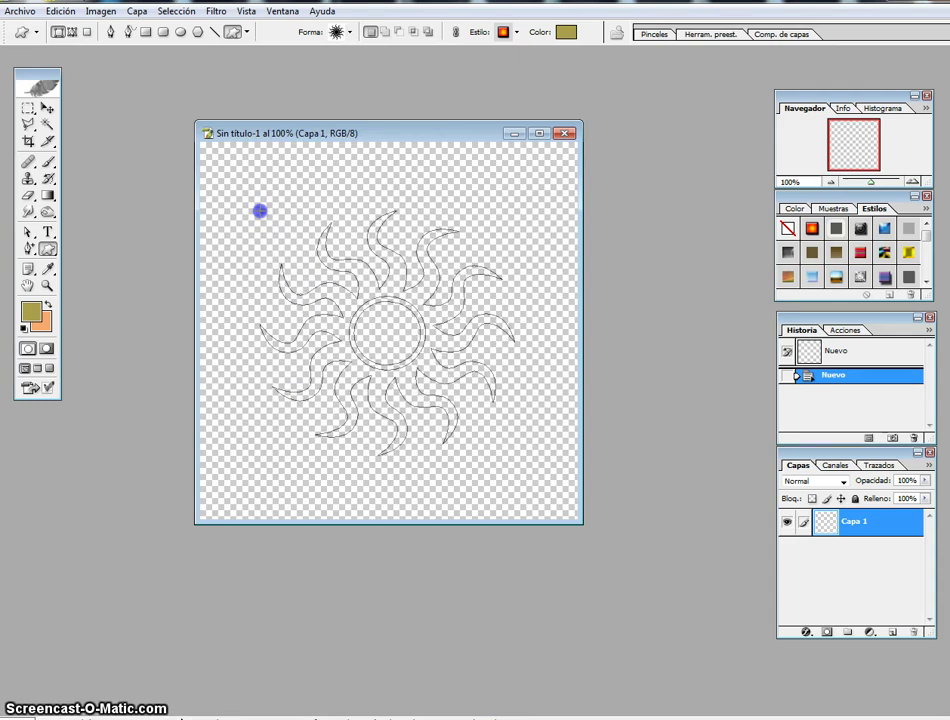
key("shift")
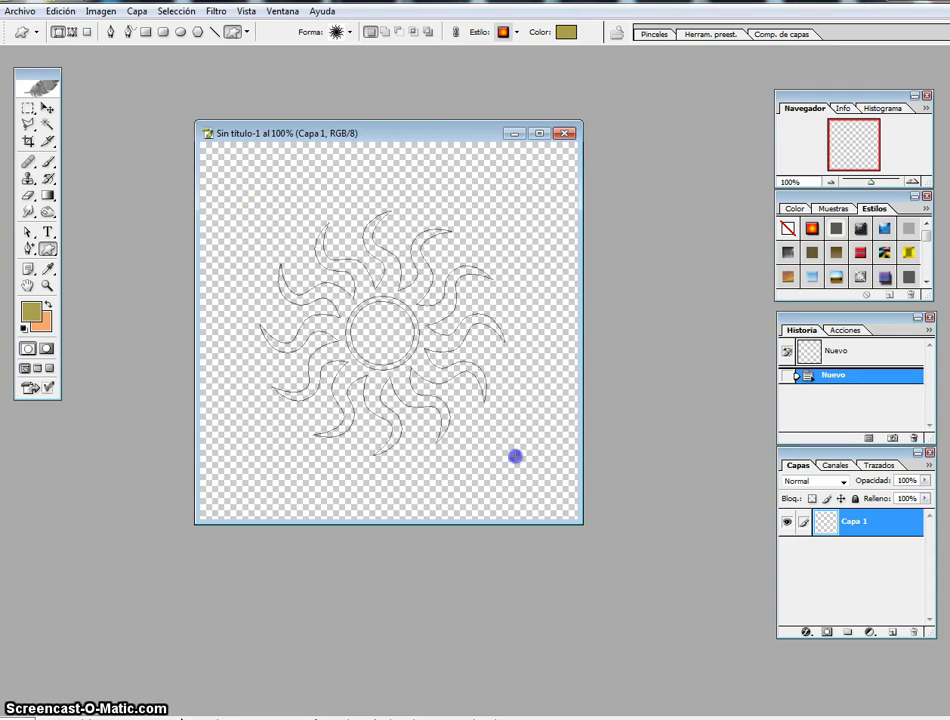
left_click_drag(516, 457, 566, 491)
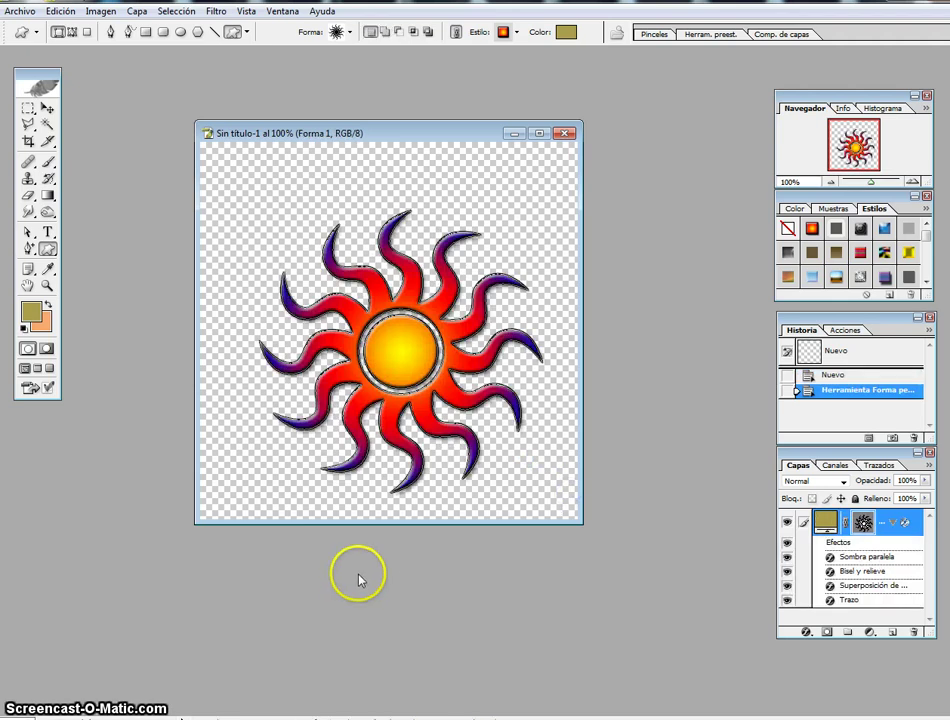
Move the sun slightly up toward the canvas centre with the Move tool
left_click(46, 109)
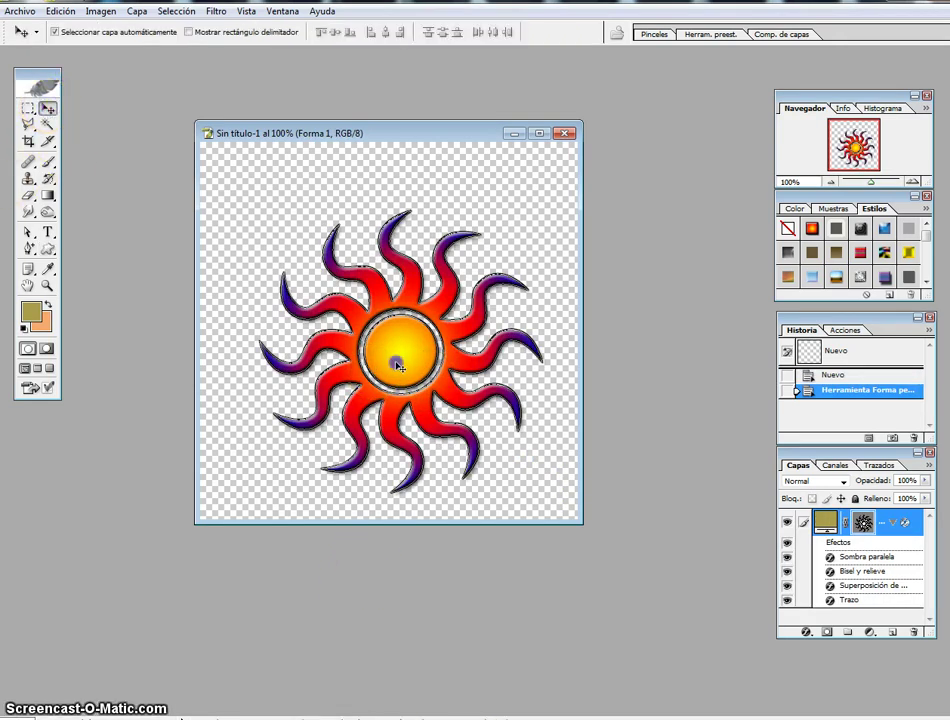
left_click_drag(398, 366, 391, 333)
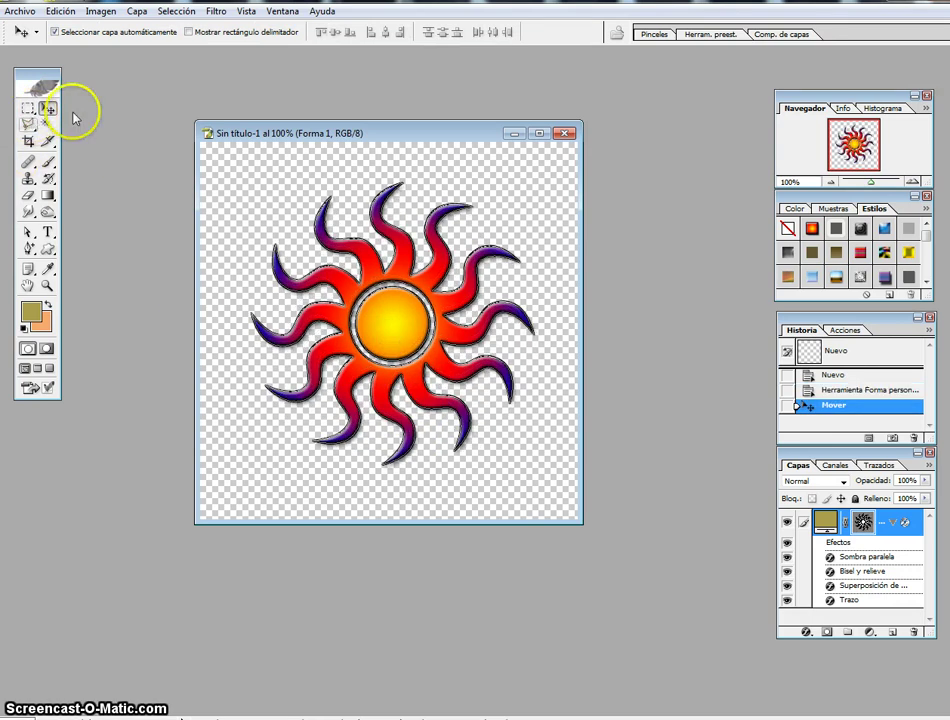
left_click_drag(390, 336, 389, 331)
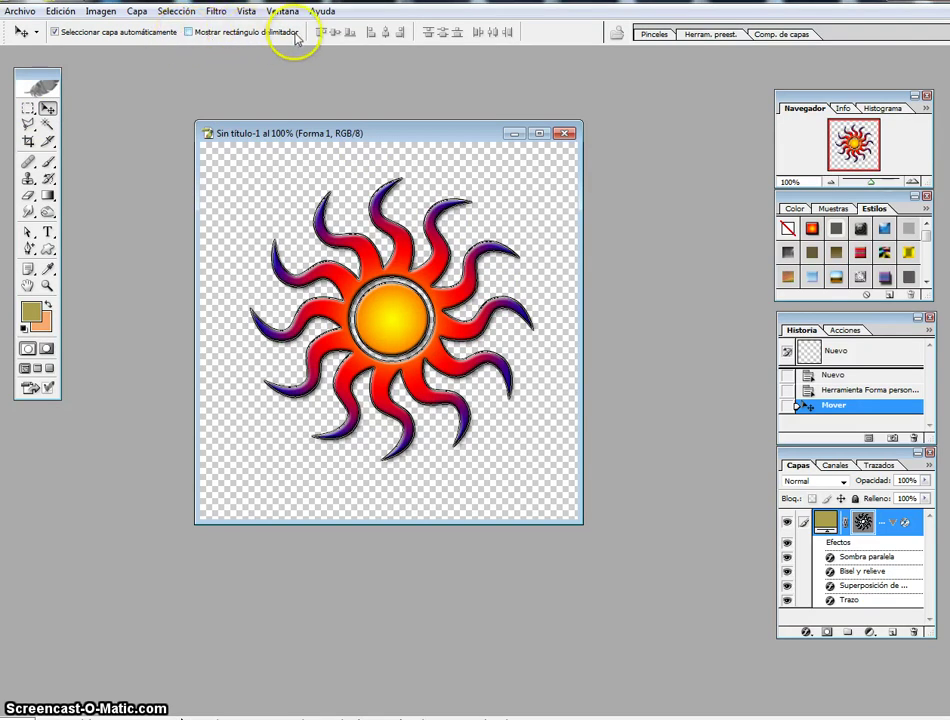
Turn on Show Bounding Box, collapse the sun's effects list and add empty layer Capa 1
left_click(188, 32)
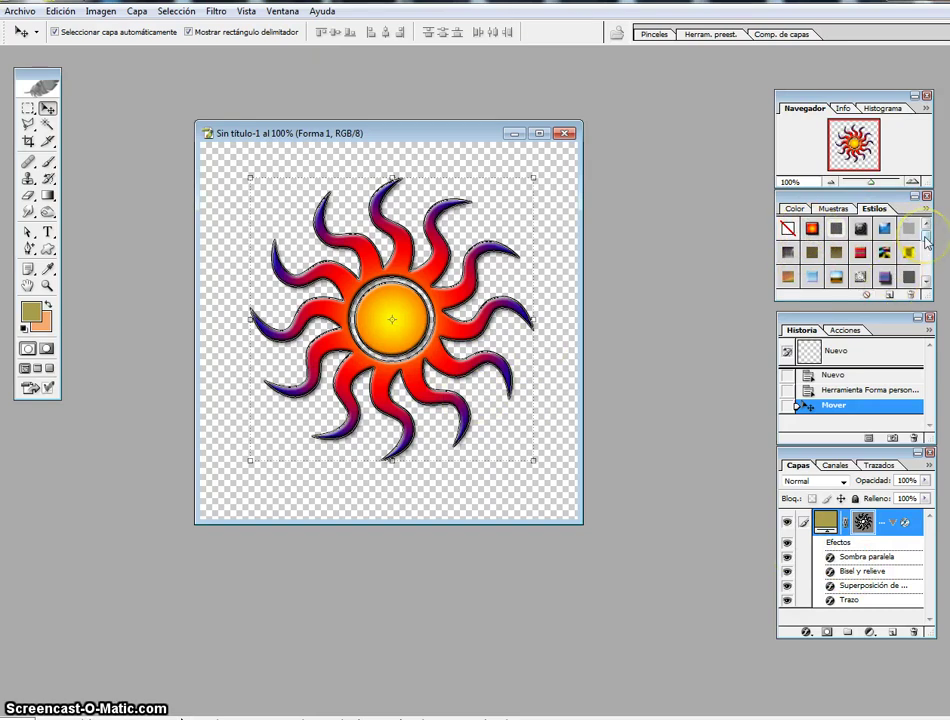
left_click_drag(926, 240, 926, 272)
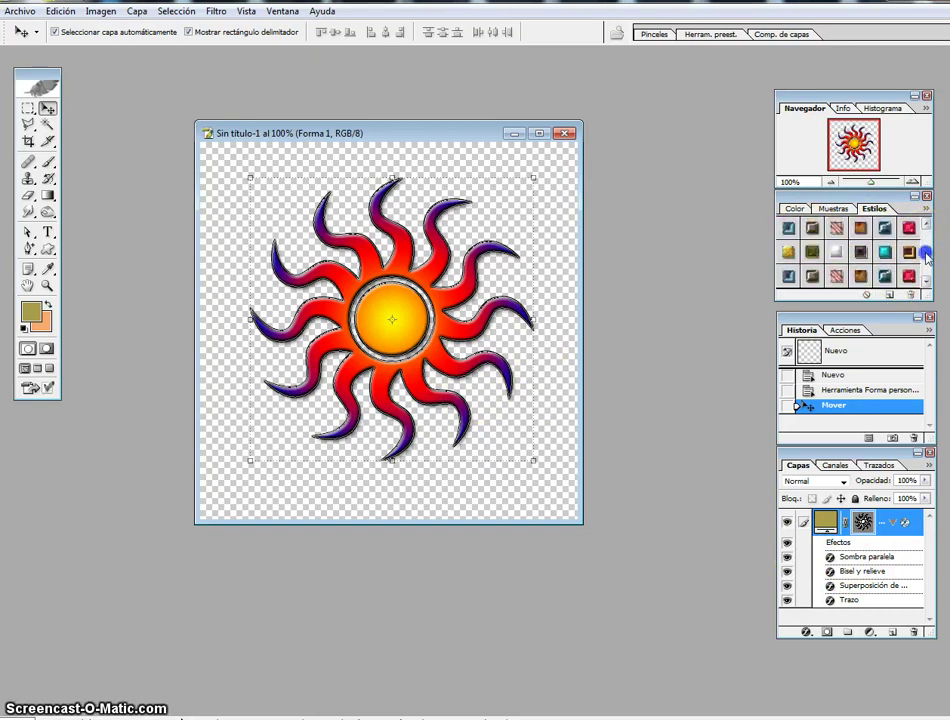
scroll(926, 268, "up", 5)
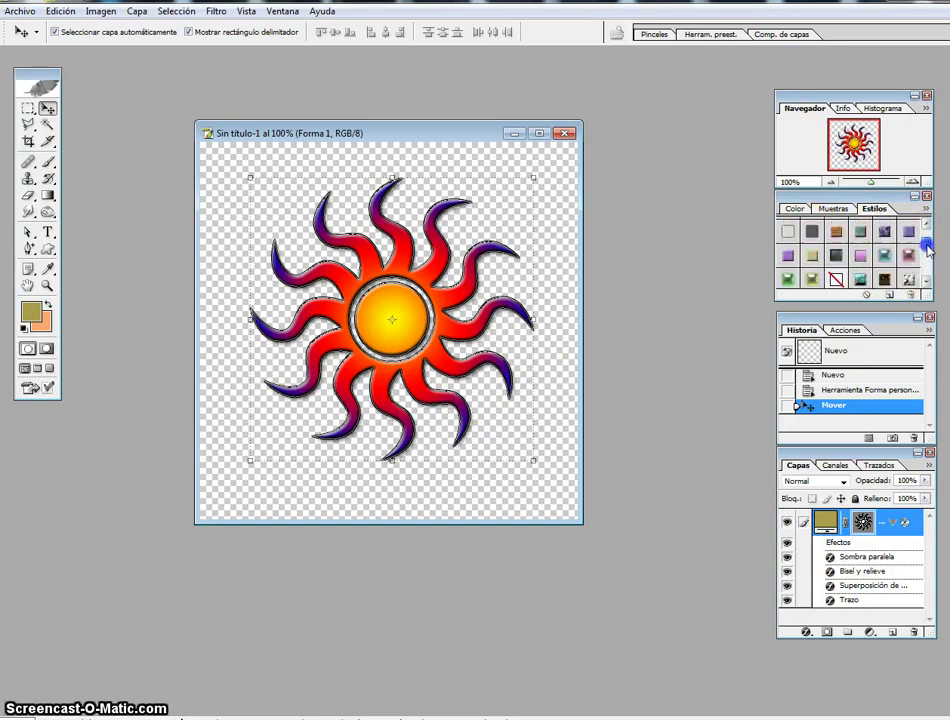
left_click(812, 229)
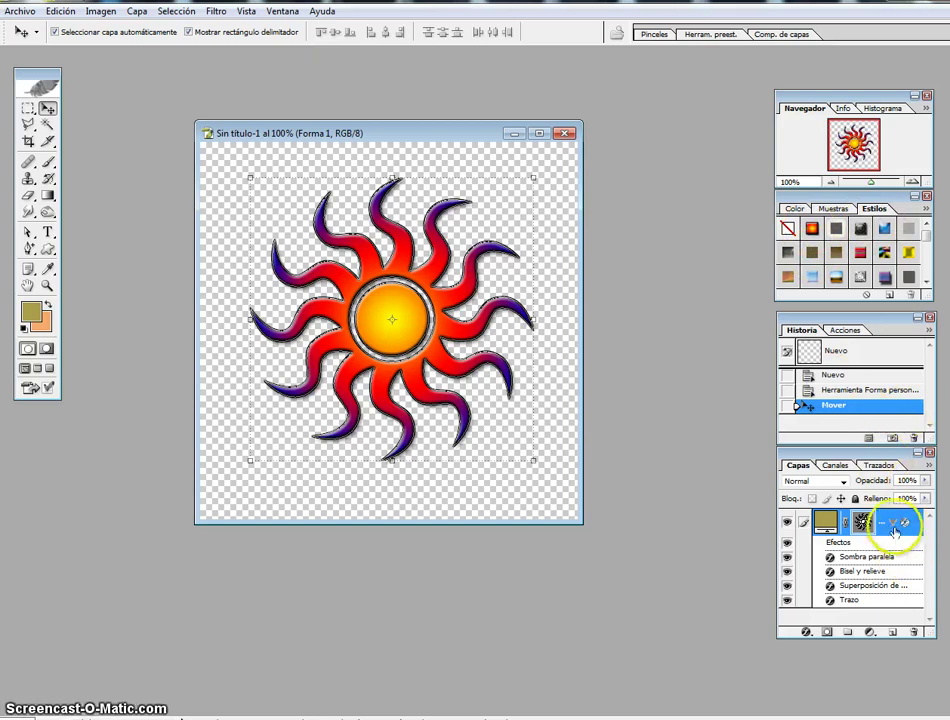
left_click(892, 524)
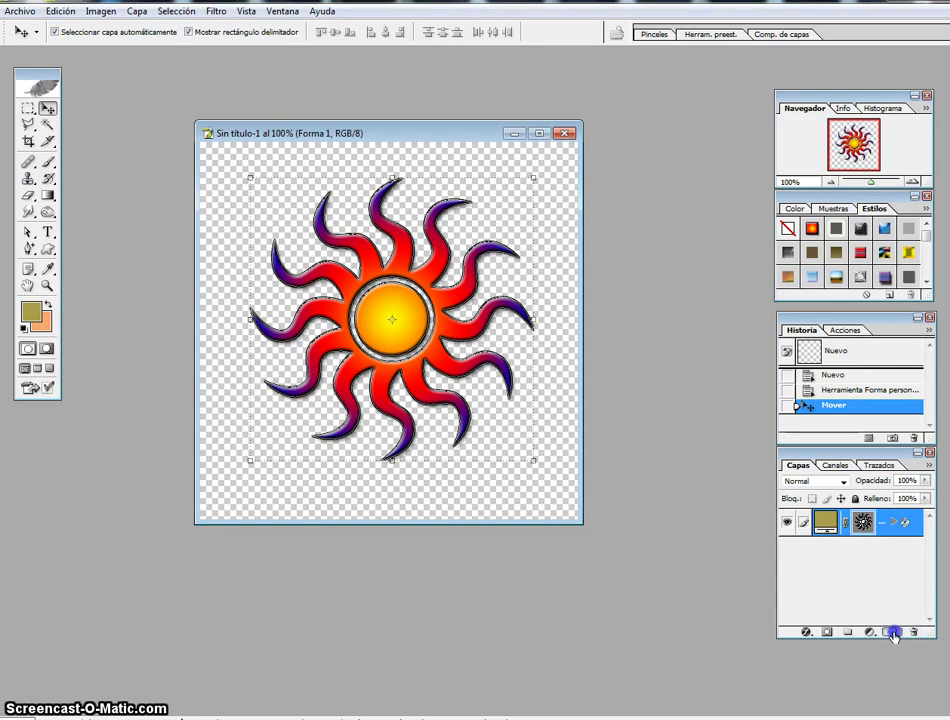
left_click(894, 633)
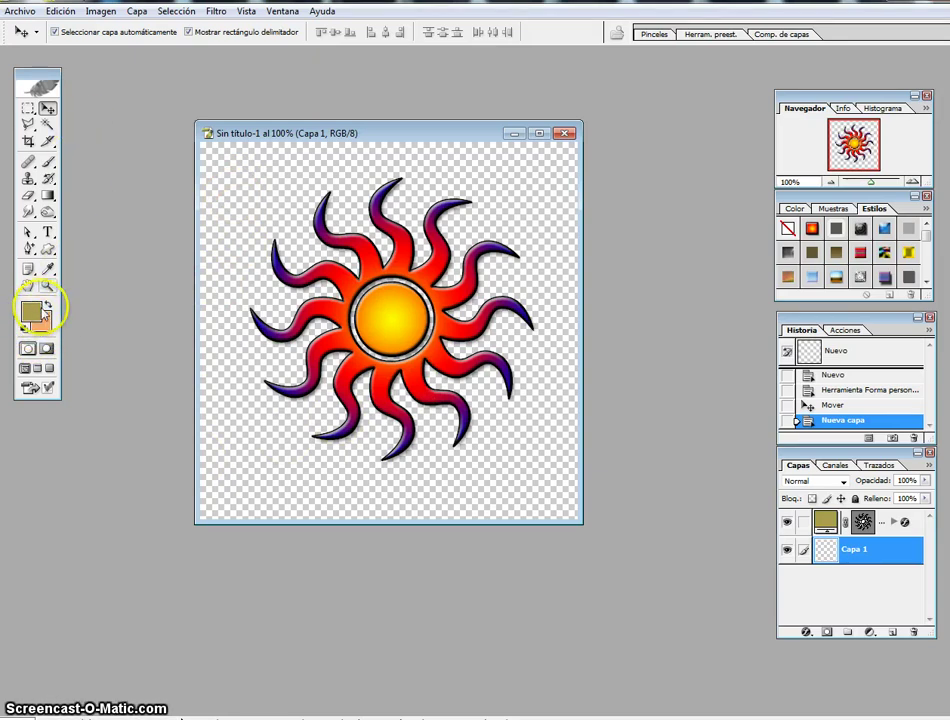
Fill Capa 1 with an olive-to-peach gradient dragged from top-left to bottom-right
left_click(48, 197)
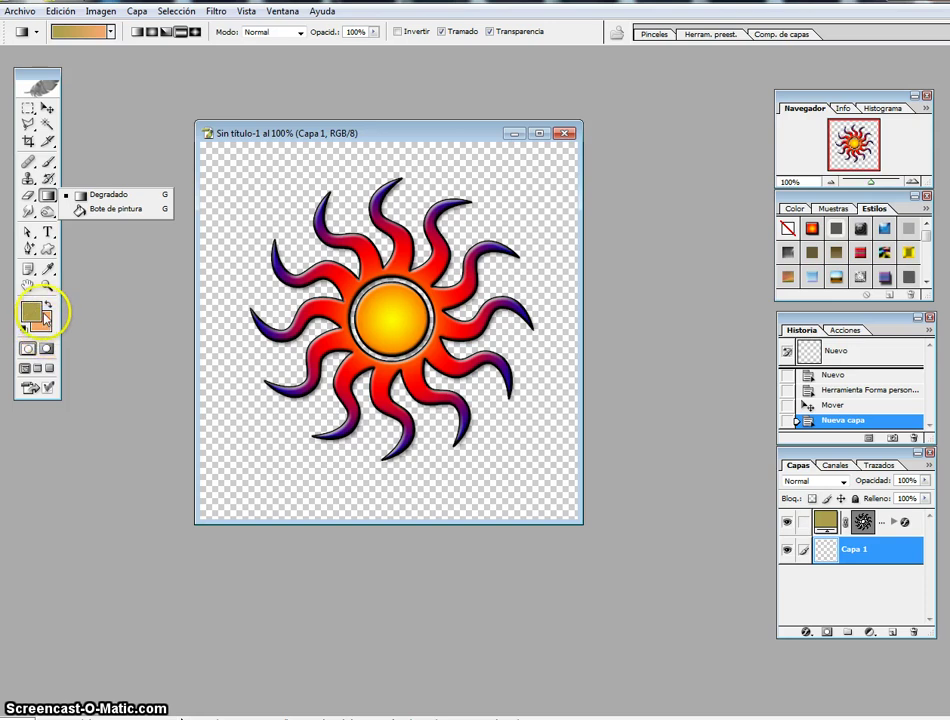
left_click(112, 33)
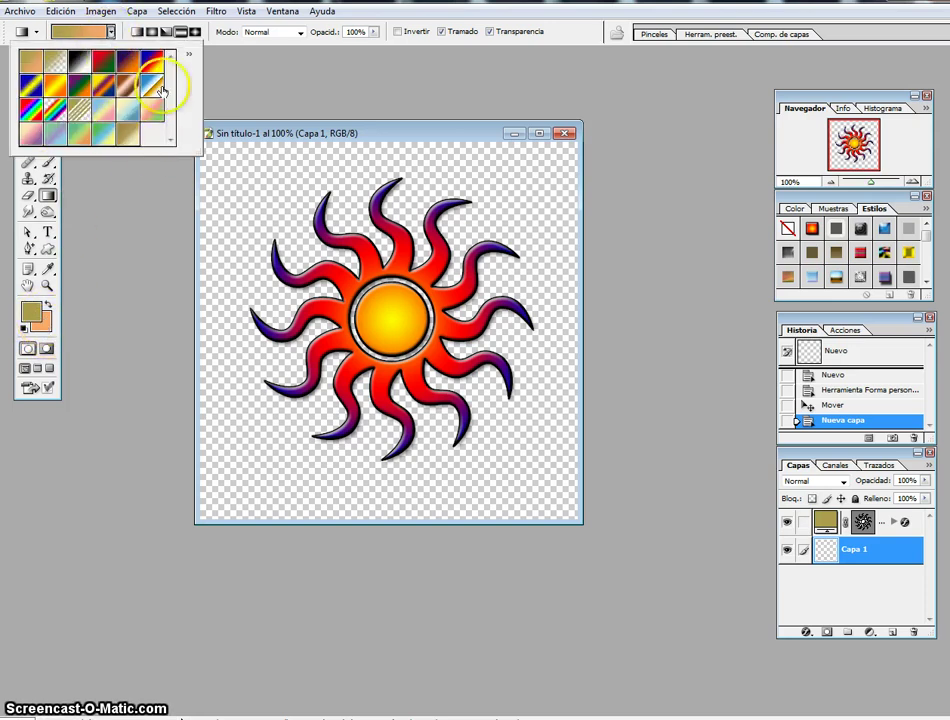
left_click(99, 182)
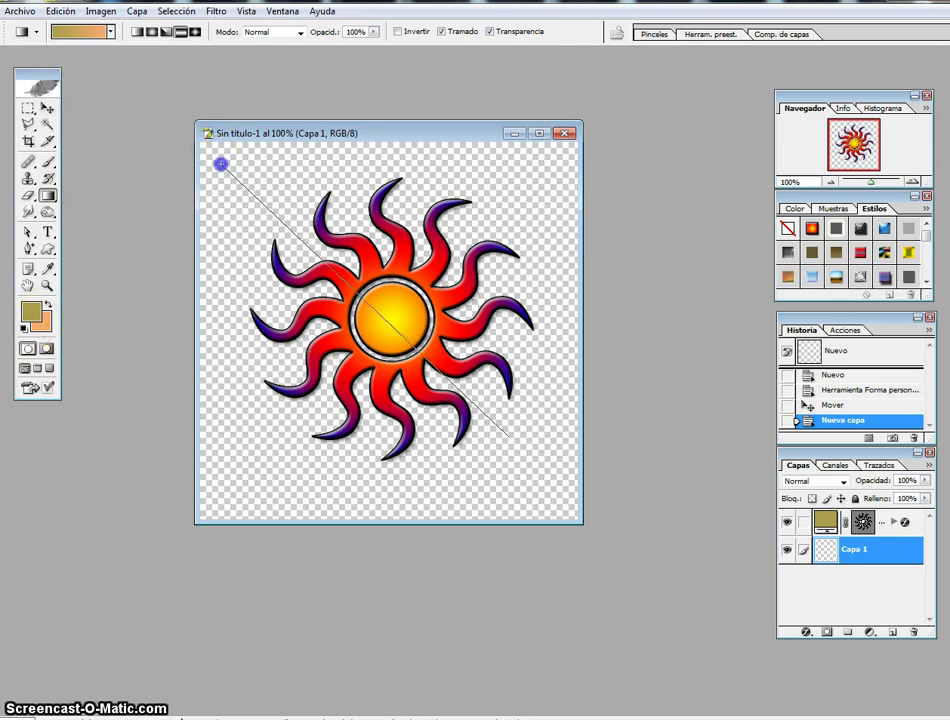
left_click_drag(220, 163, 508, 435)
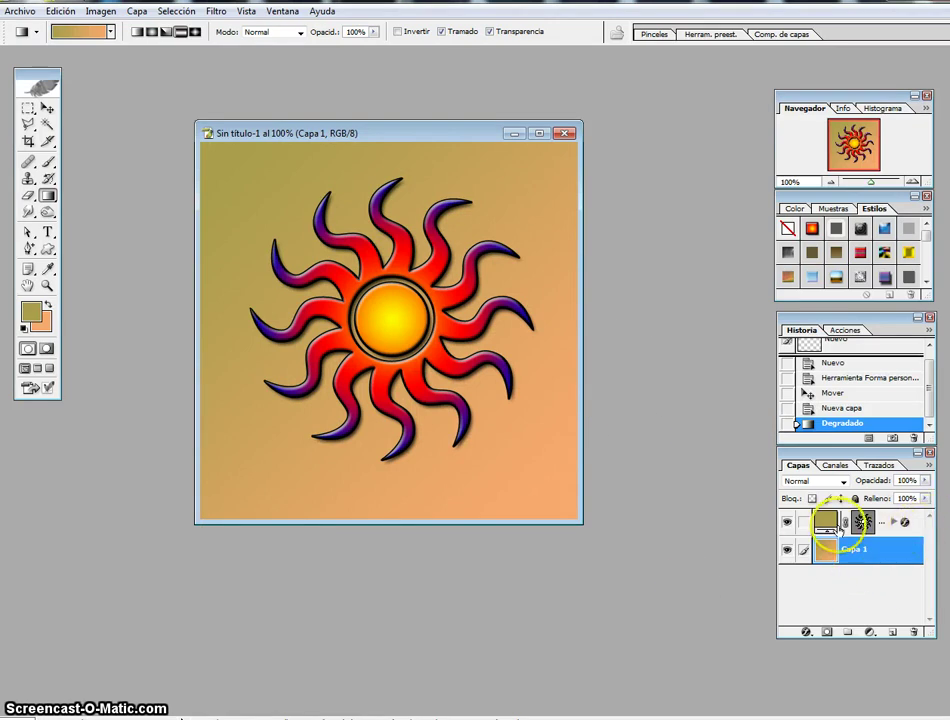
Duplicate the Forma 1 sun layer and rotate the copy about 4°
left_click(919, 521)
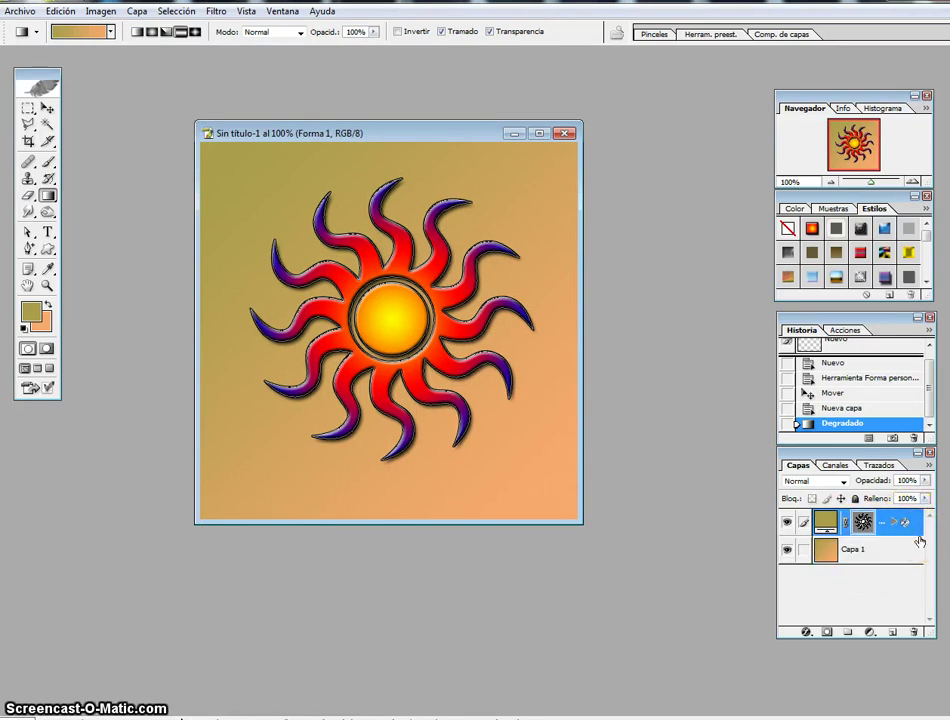
key("ctrl+j")
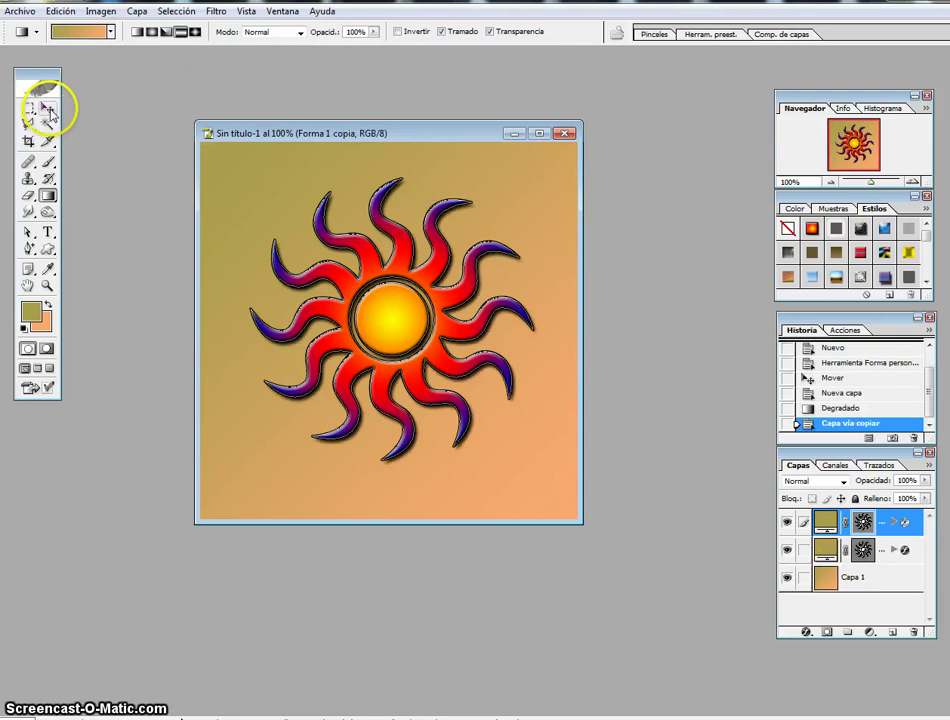
left_click(47, 109)
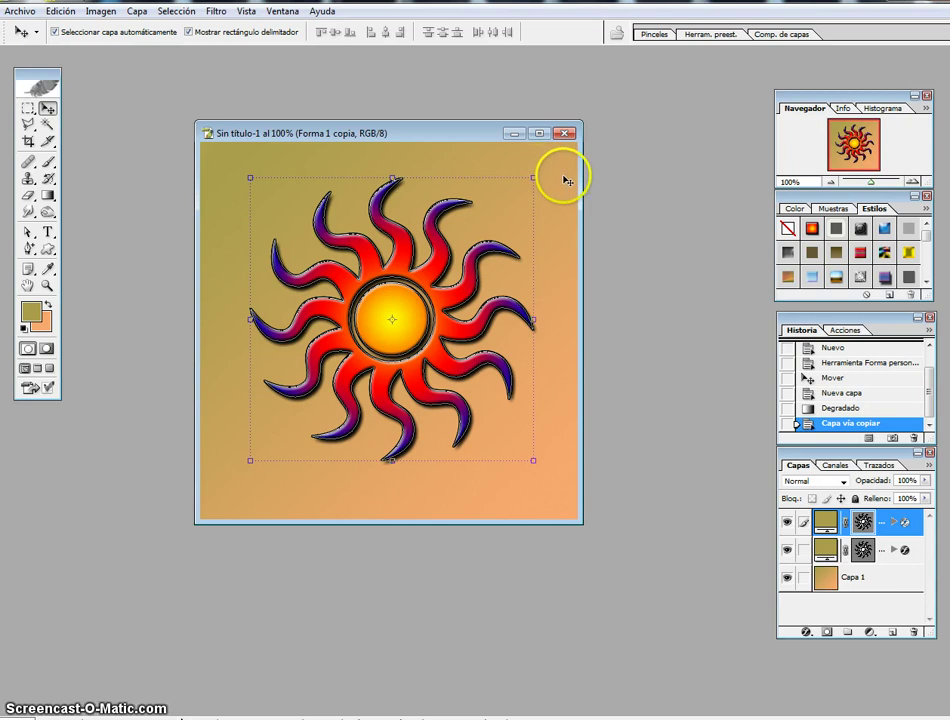
left_click_drag(538, 172, 541, 170)
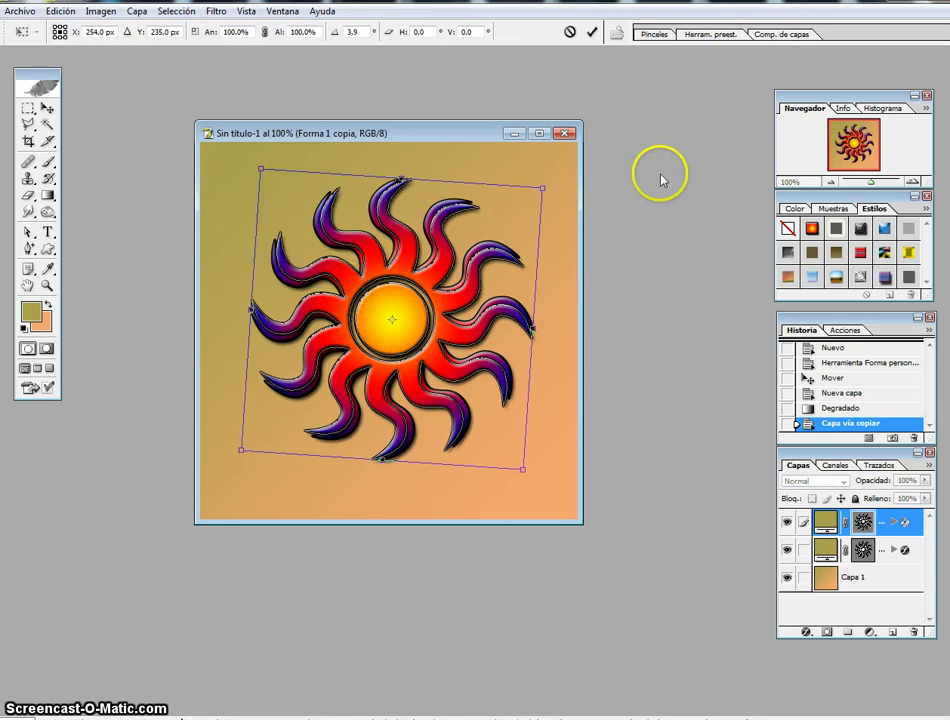
left_click(592, 37)
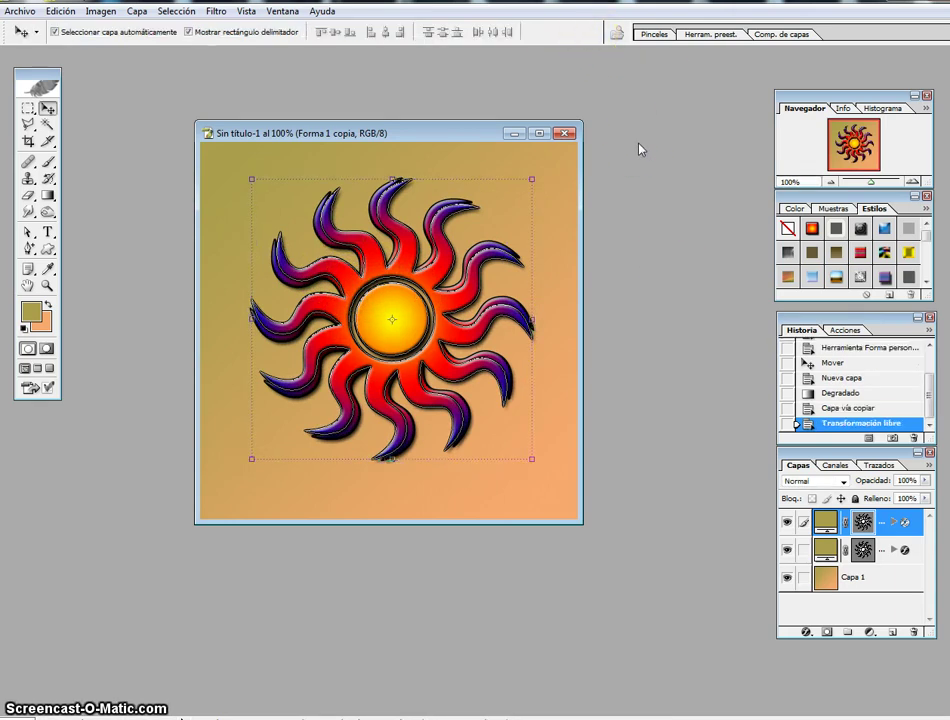
Duplicate the sun layer again and rotate the new copy about 5° with Ctrl+T
key("ctrl+j")
left_click(546, 167)
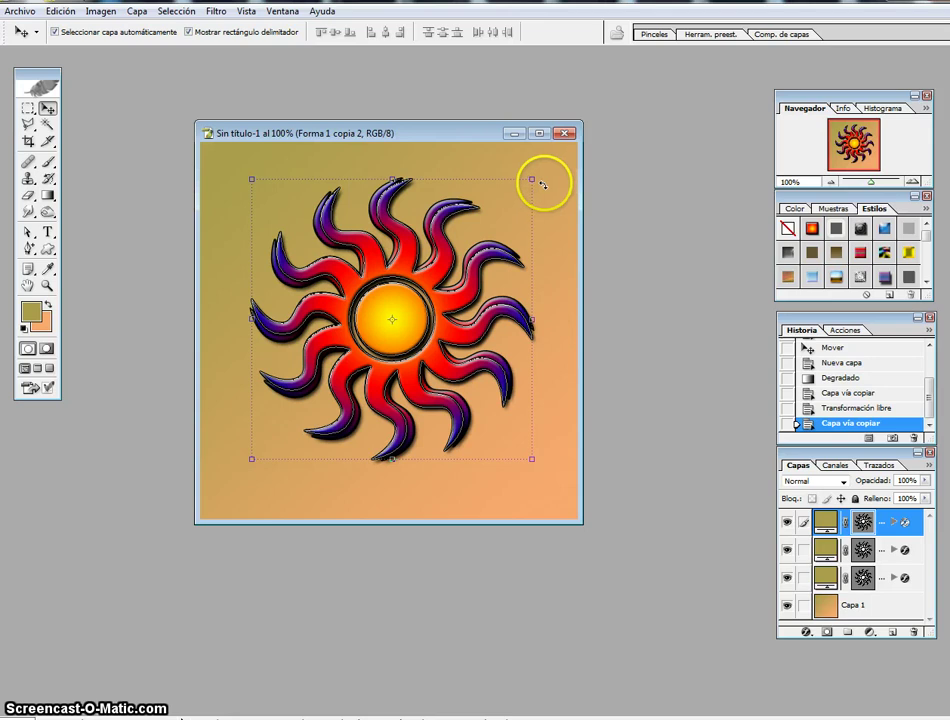
key("ctrl+t")
left_click_drag(546, 167, 546, 168)
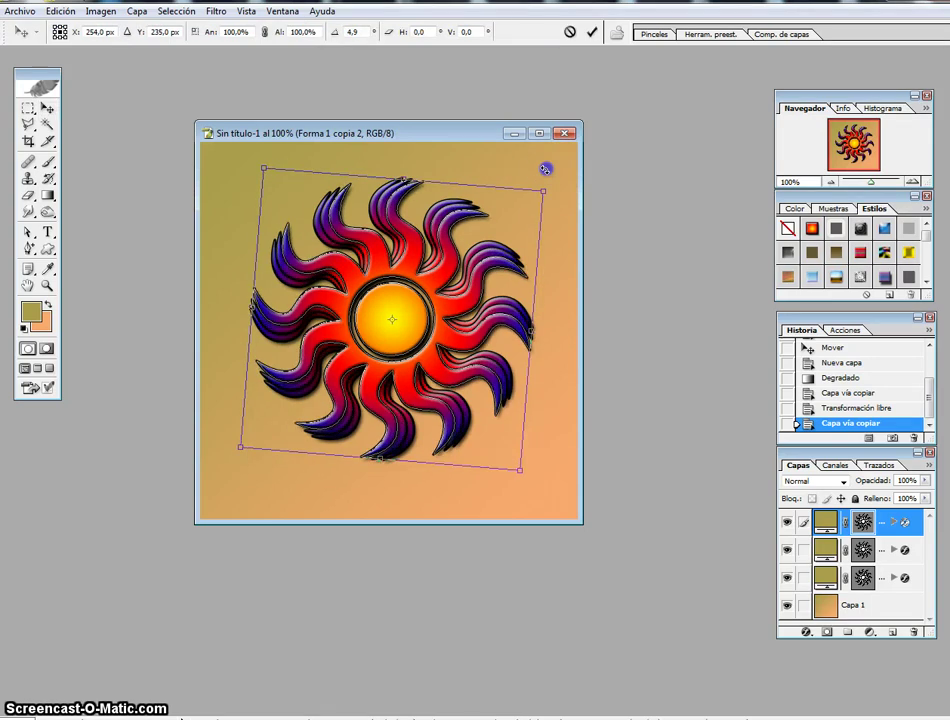
left_click(590, 34)
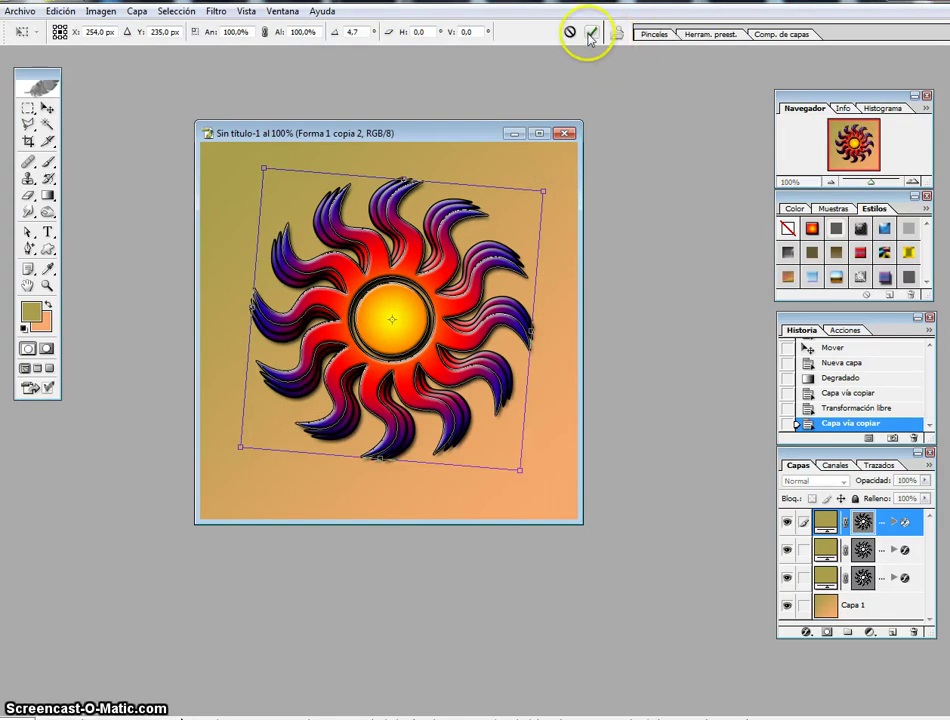
left_click(668, 186)
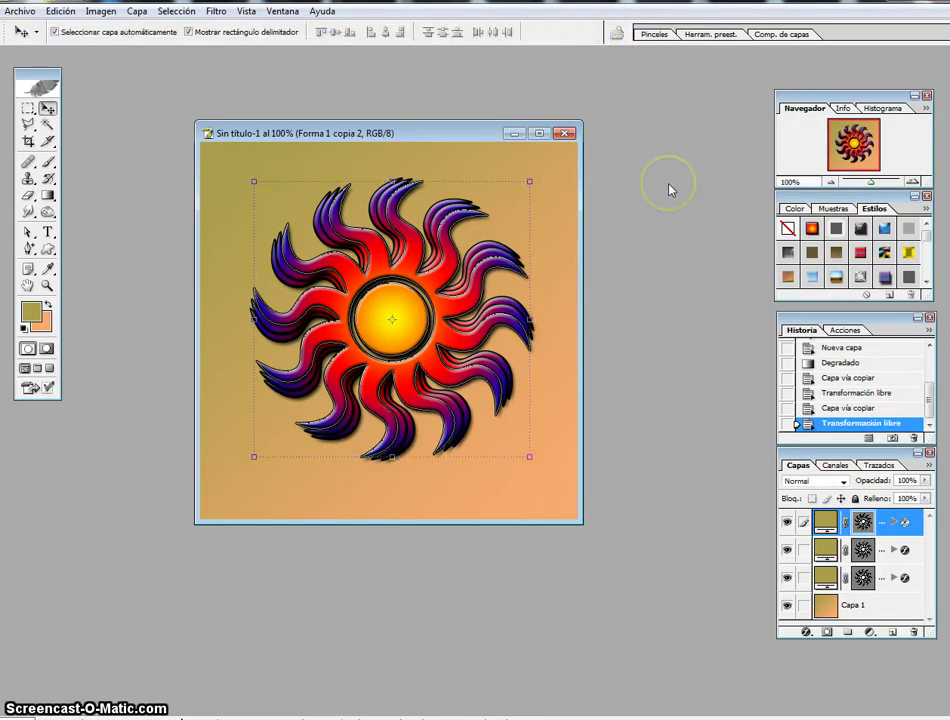
Add two more rotated sun copies, about 5.6° and 4.5°, up to Forma 1 copia 4
key("ctrl+j")
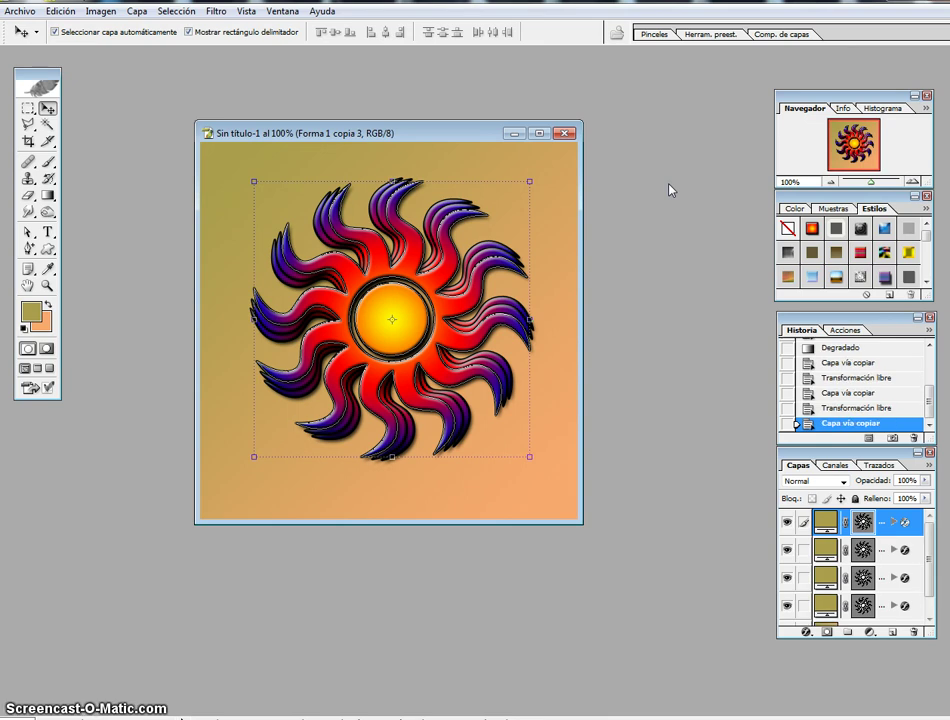
left_click_drag(552, 181, 541, 174)
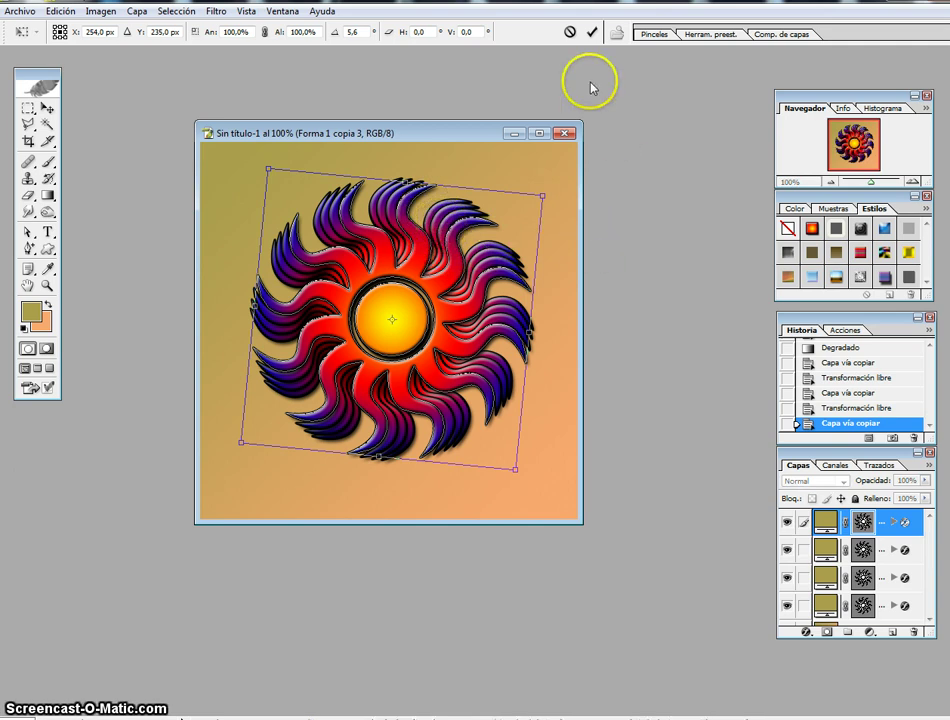
left_click(592, 32)
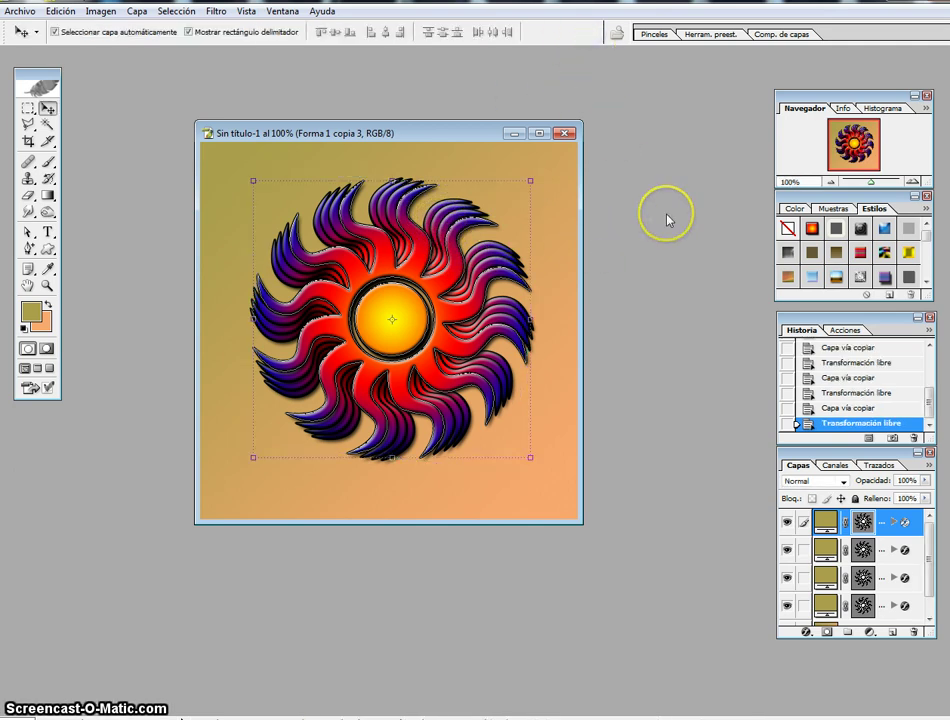
key("ctrl+j")
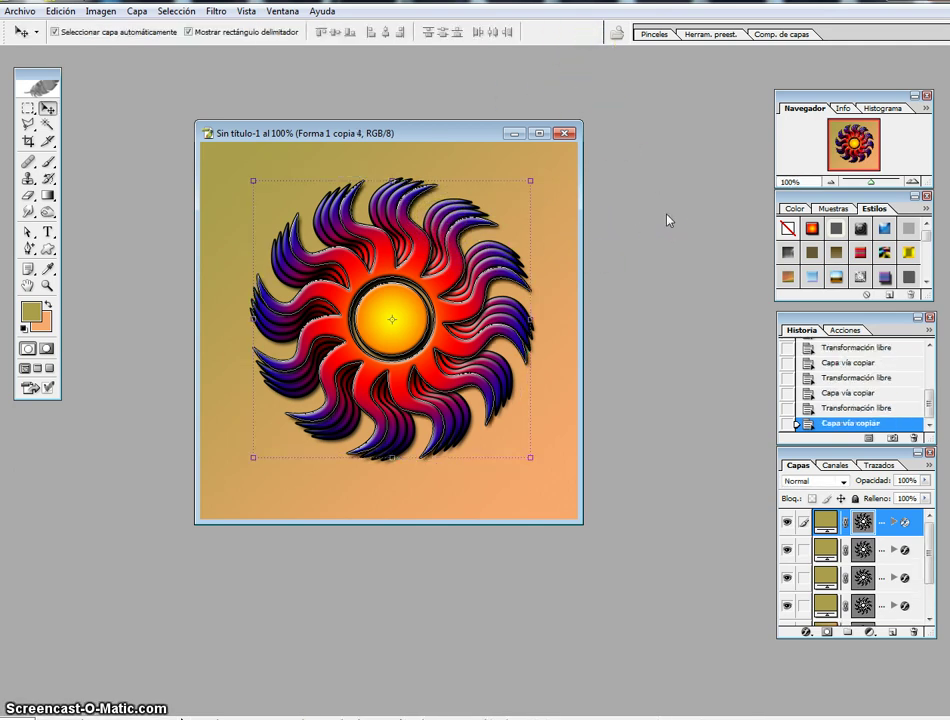
left_click_drag(545, 172, 541, 173)
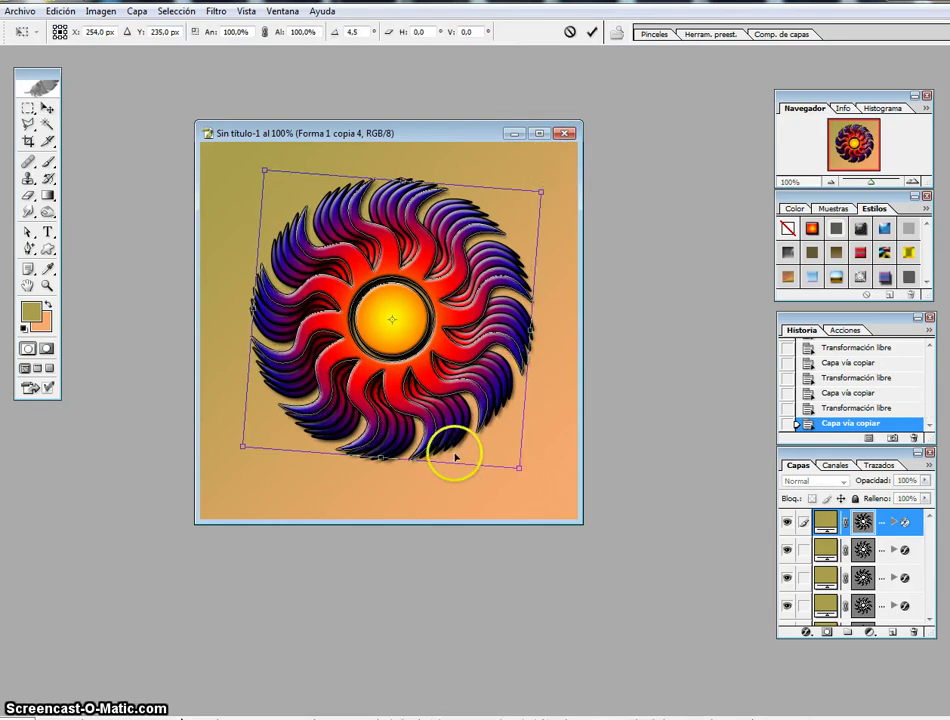
left_click(592, 33)
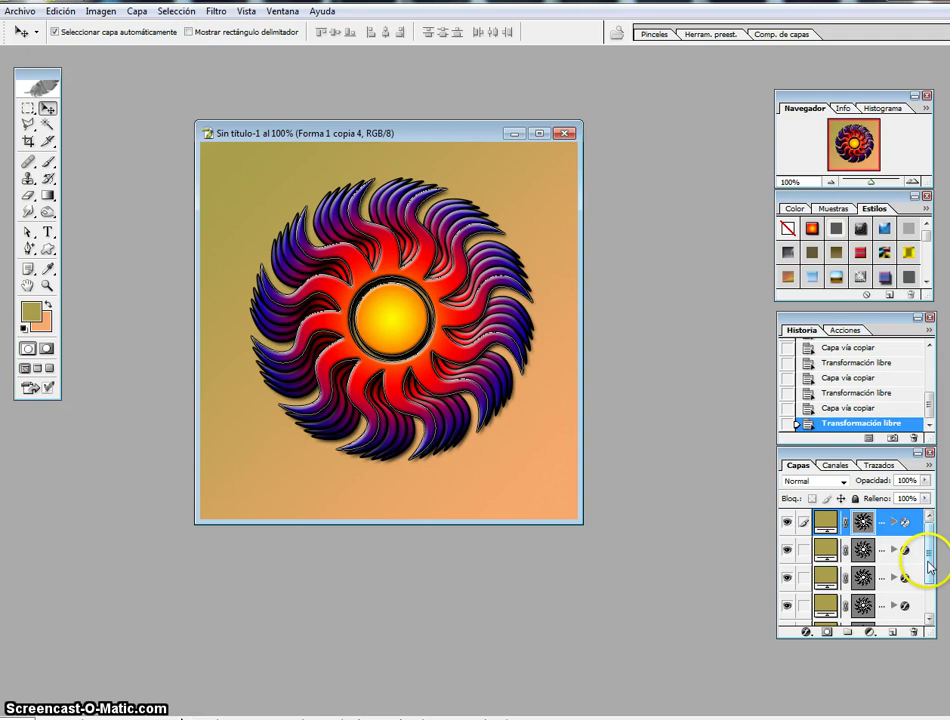
Hide the four rotated sun copies so only the original sun shows
mouse_move(929, 565)
left_mouse_down()
mouse_move(930, 600)
mouse_move(930, 520)
left_mouse_up()
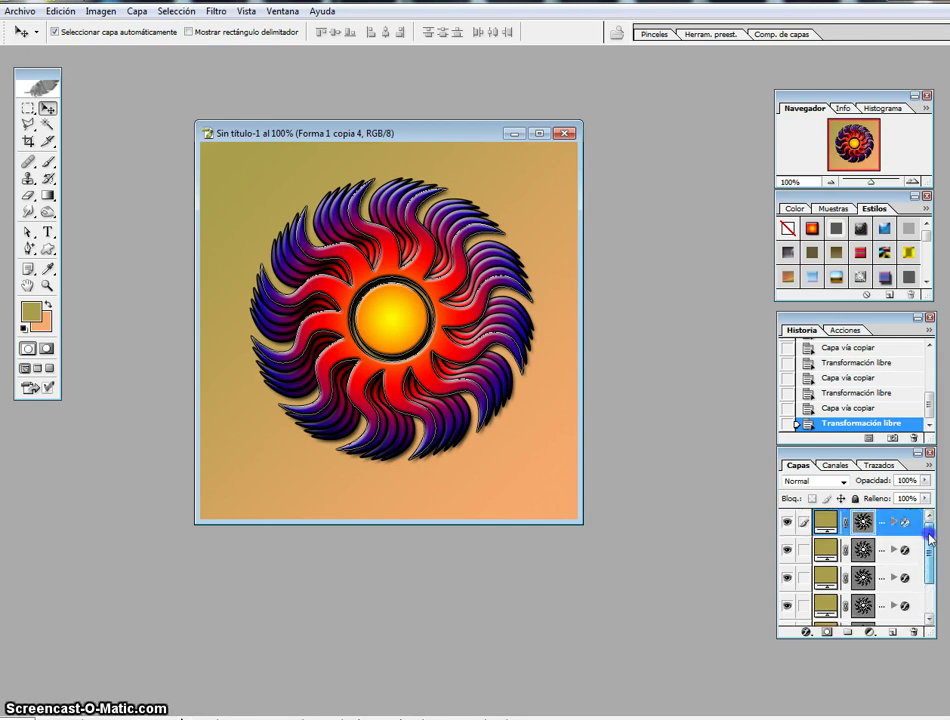
left_click(788, 522)
left_click(786, 549)
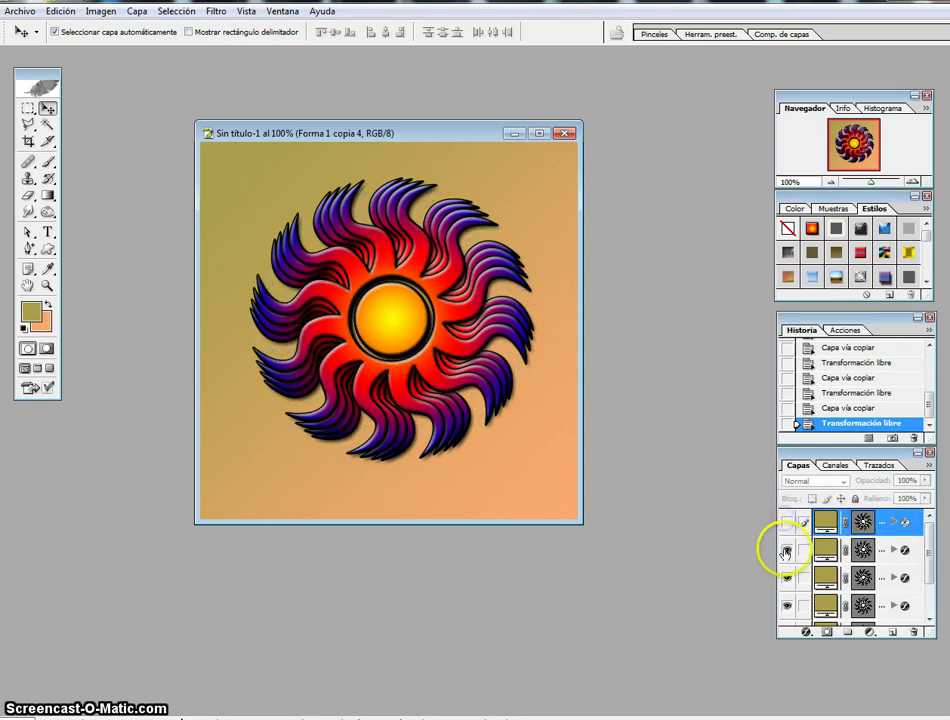
left_click_drag(929, 570, 929, 600)
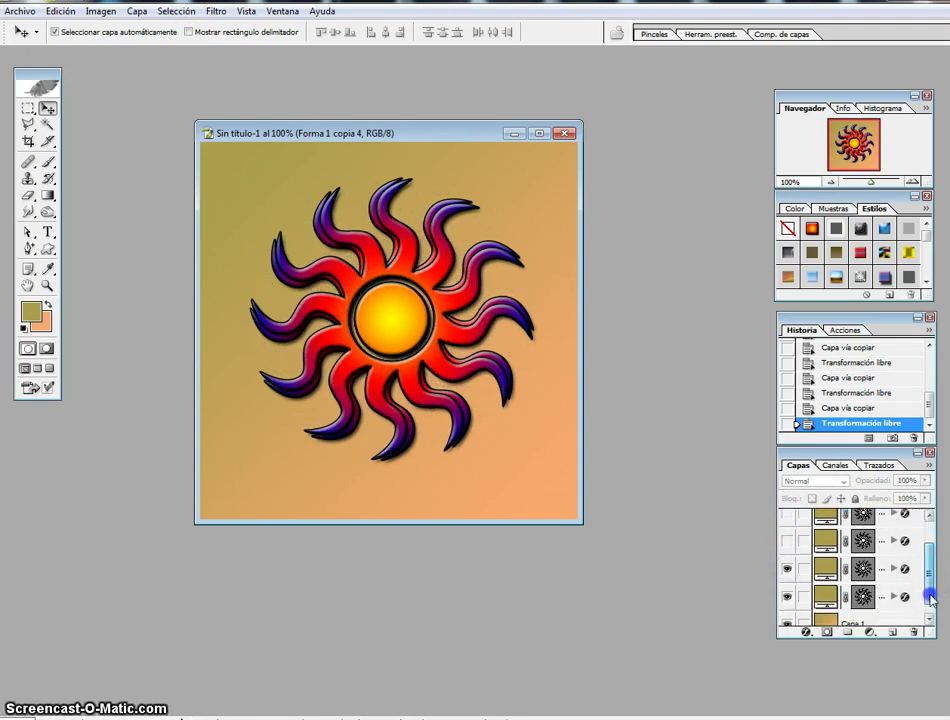
left_click(790, 556)
left_click(788, 556)
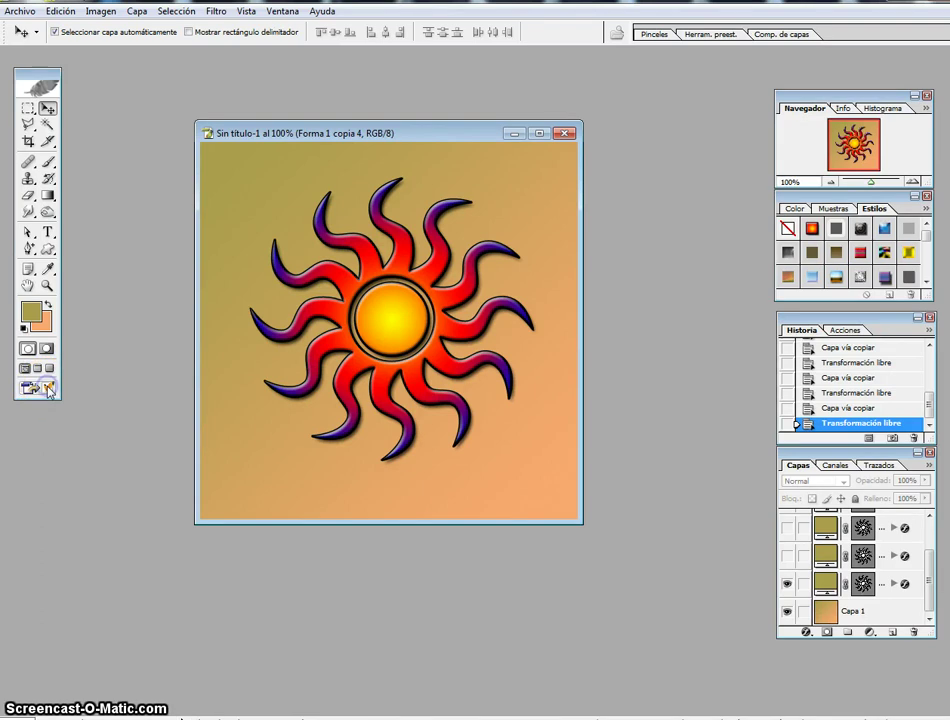
Send the document to ImageReady and select the background layer Capa 1
left_click(48, 389)
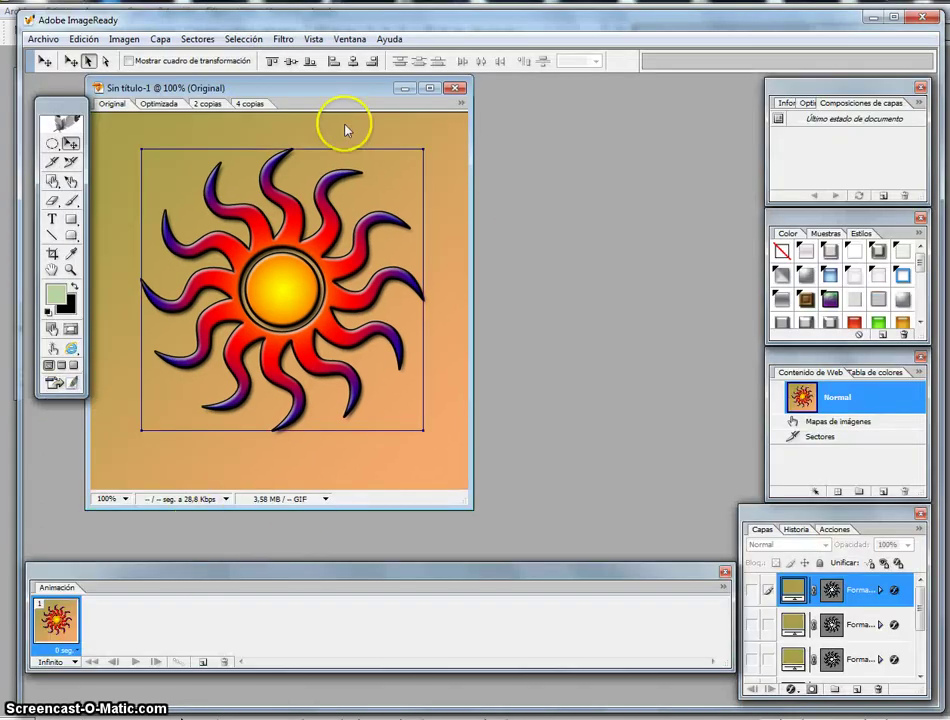
left_click_drag(277, 88, 334, 86)
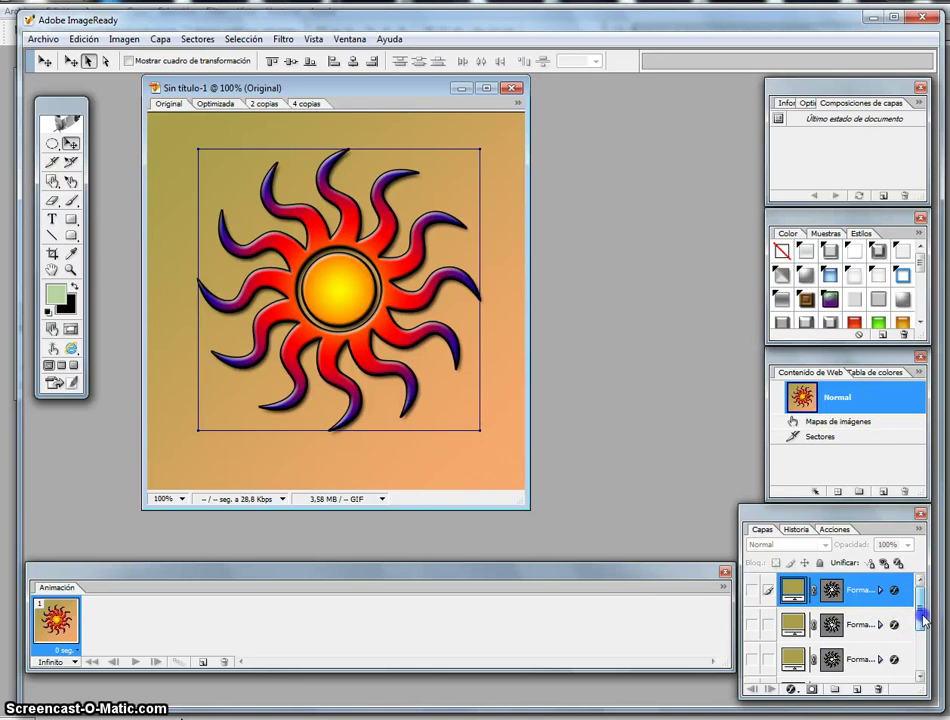
scroll(918, 627, "down", 3)
left_click(866, 672)
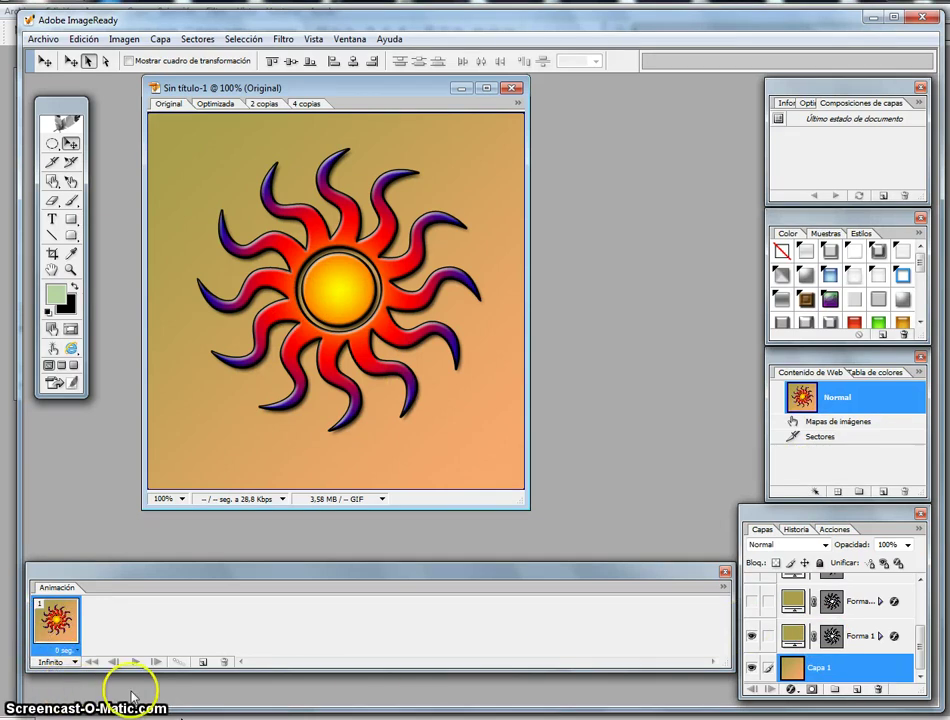
Add animation frames 2 and 3, each revealing one more rotated sun copy
left_click(202, 663)
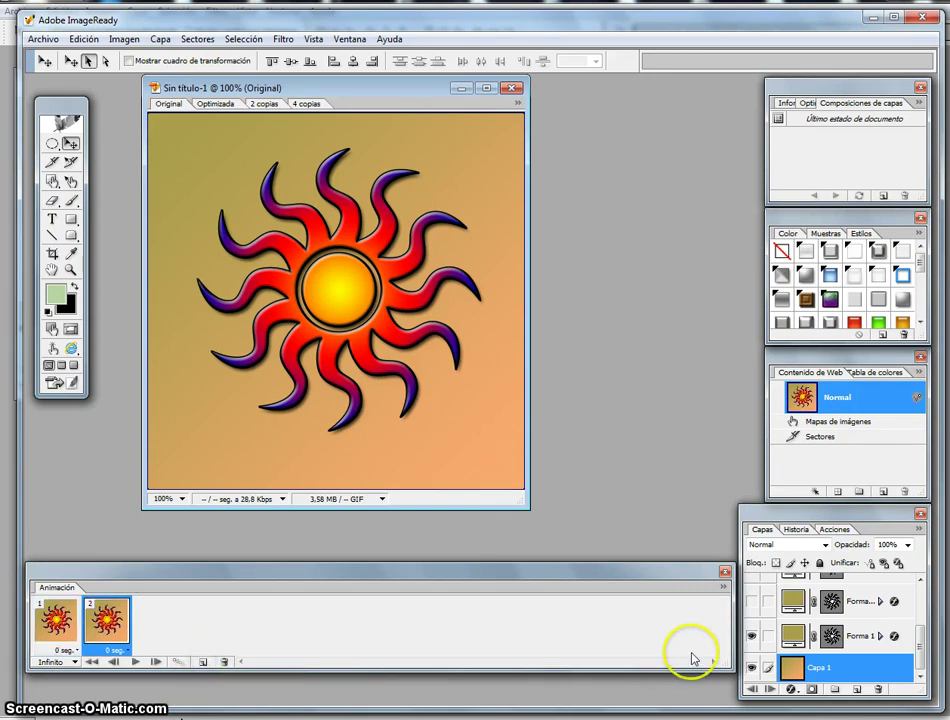
left_click(752, 603)
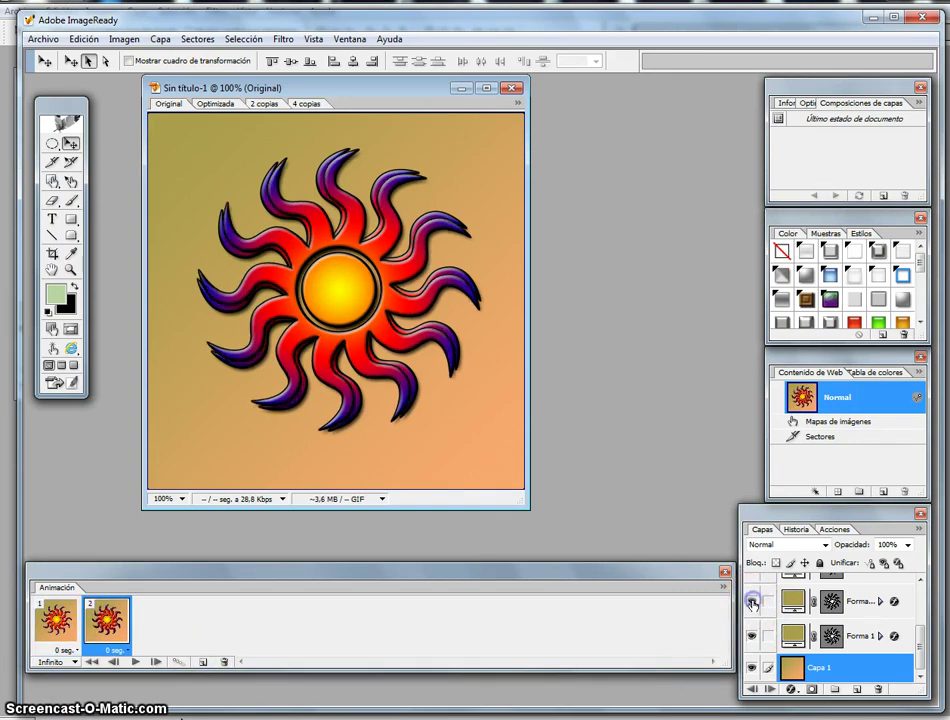
left_click(201, 663)
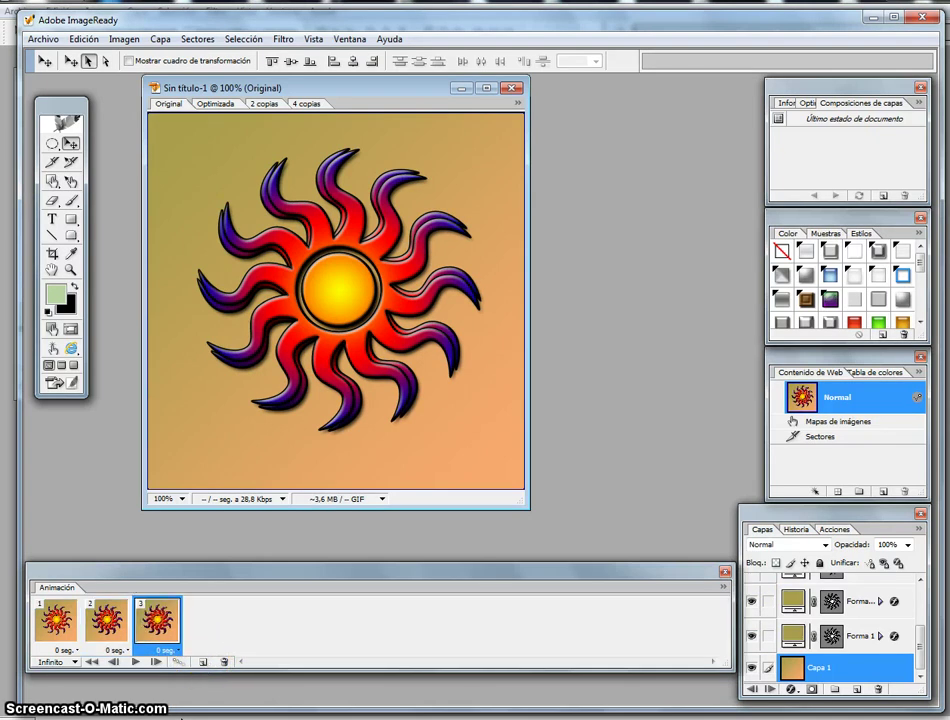
left_click_drag(916, 638, 916, 619)
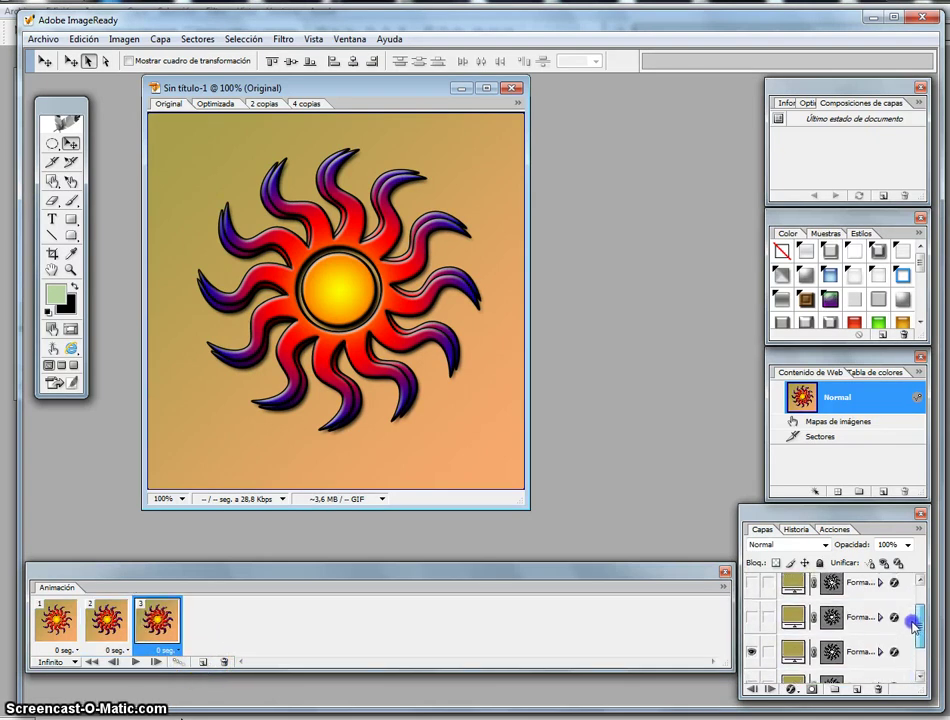
left_click(752, 618)
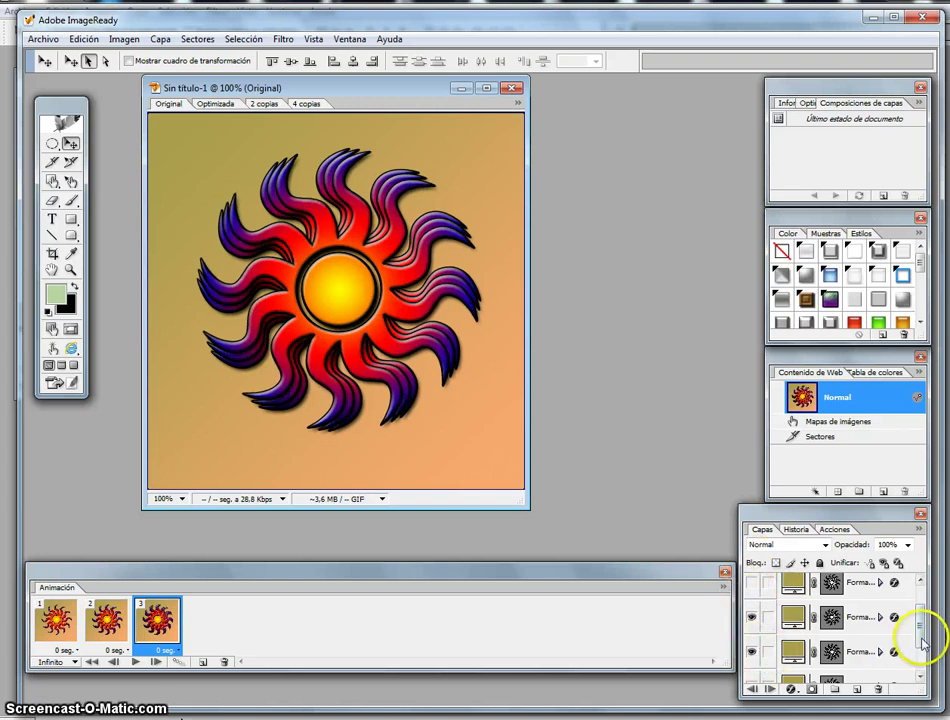
left_click_drag(921, 638, 914, 618)
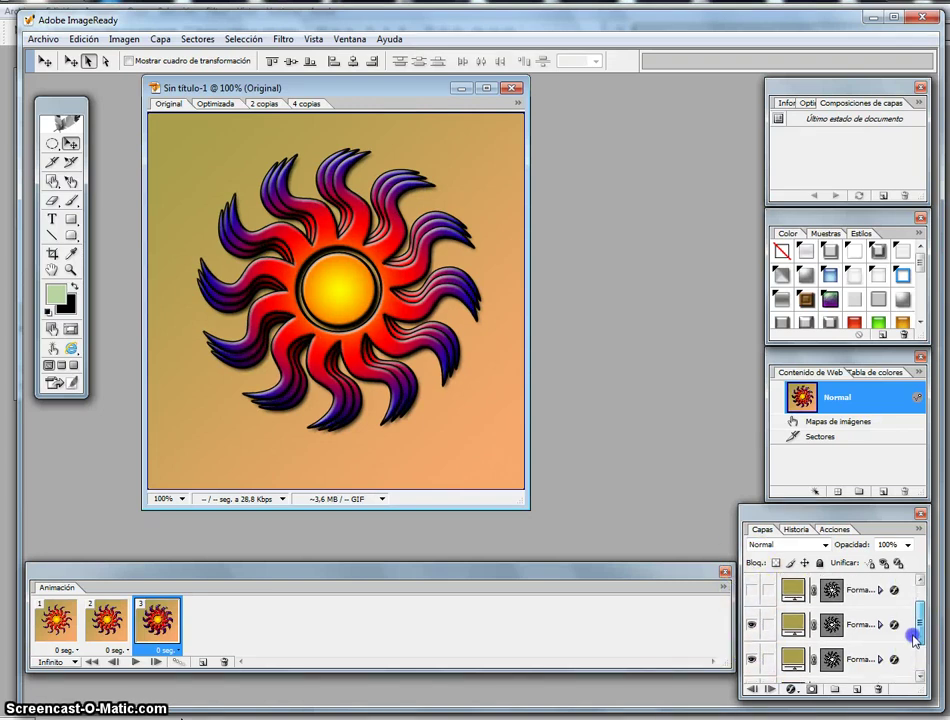
Add frames 4 and 5, revealing further sun copies until the full sunburst shows
left_click(201, 663)
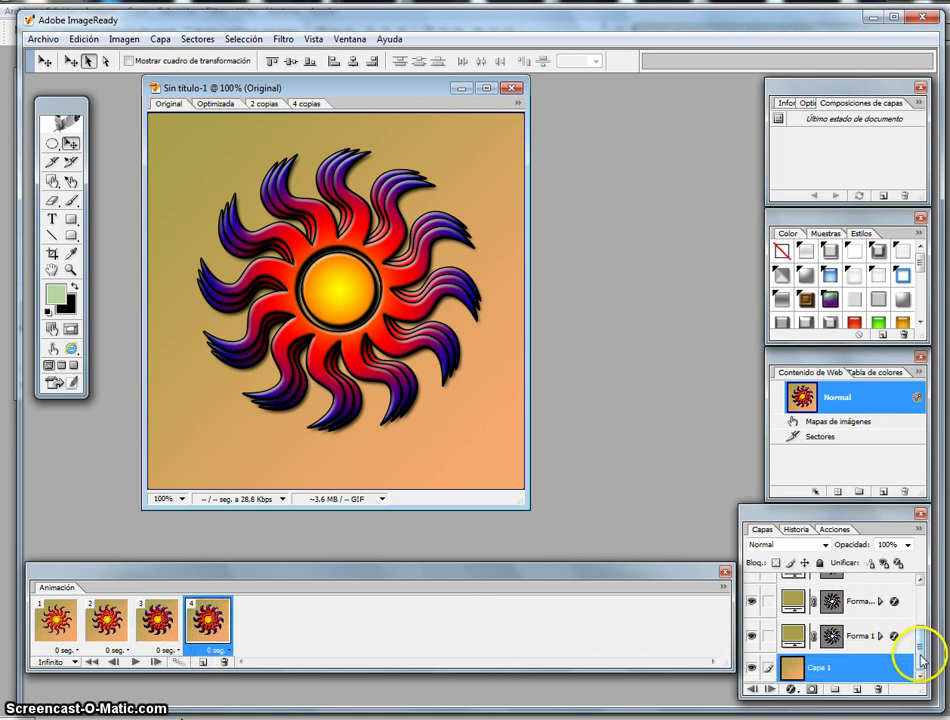
left_click_drag(920, 655, 918, 615)
left_click(749, 620)
left_click(753, 615)
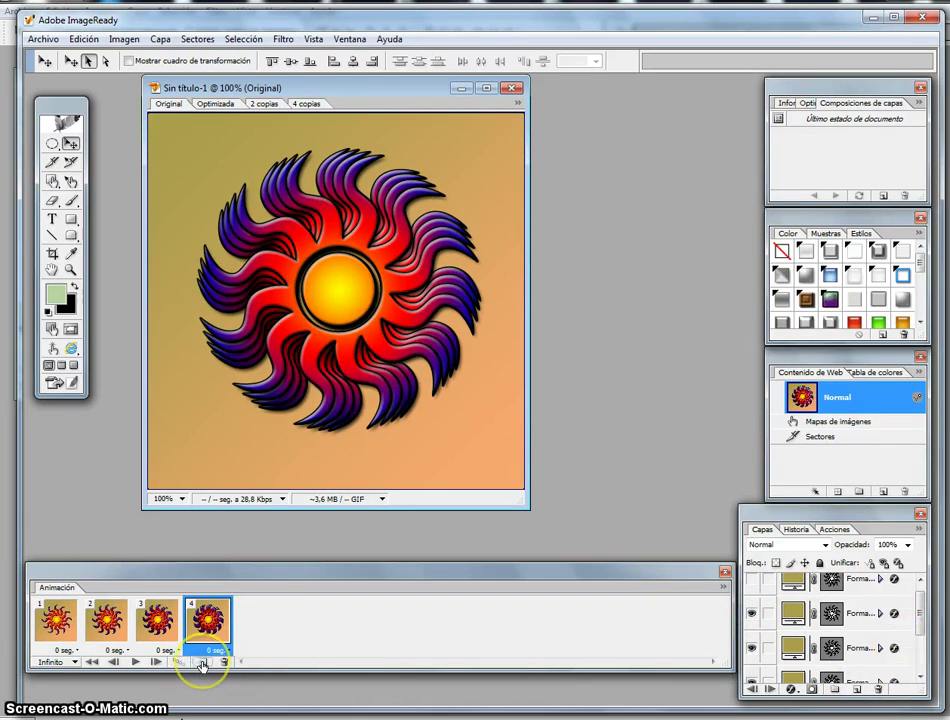
left_click(202, 663)
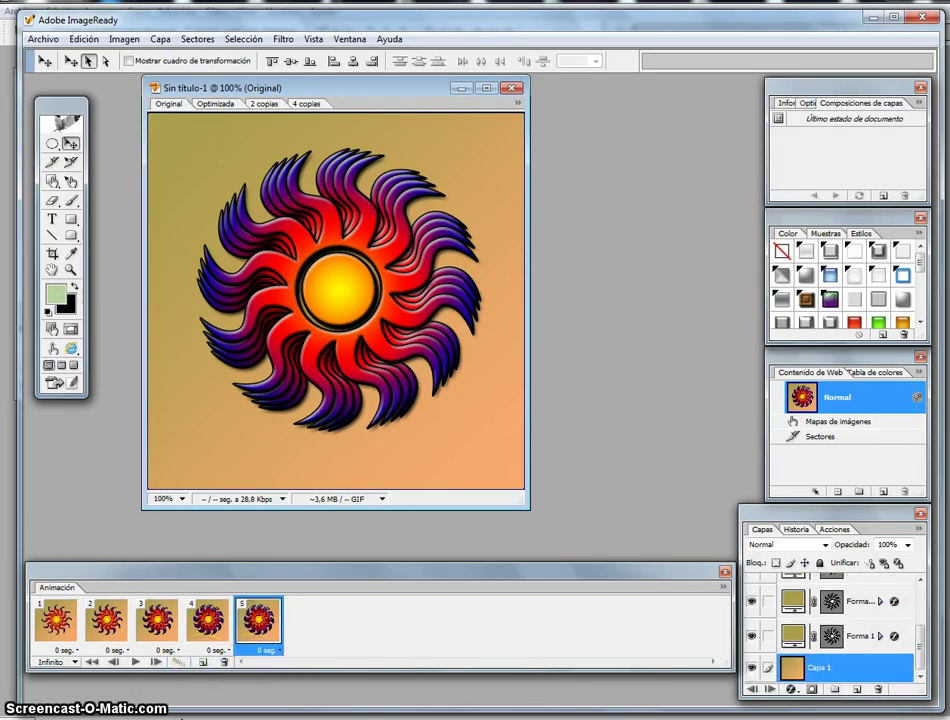
left_click_drag(920, 648, 914, 603)
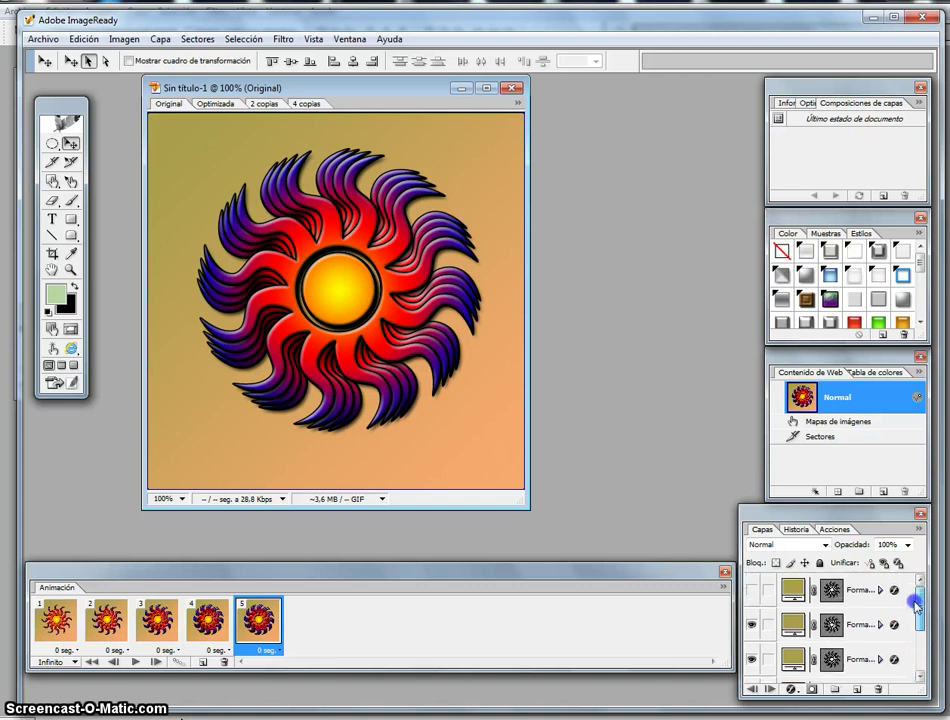
left_click(752, 591)
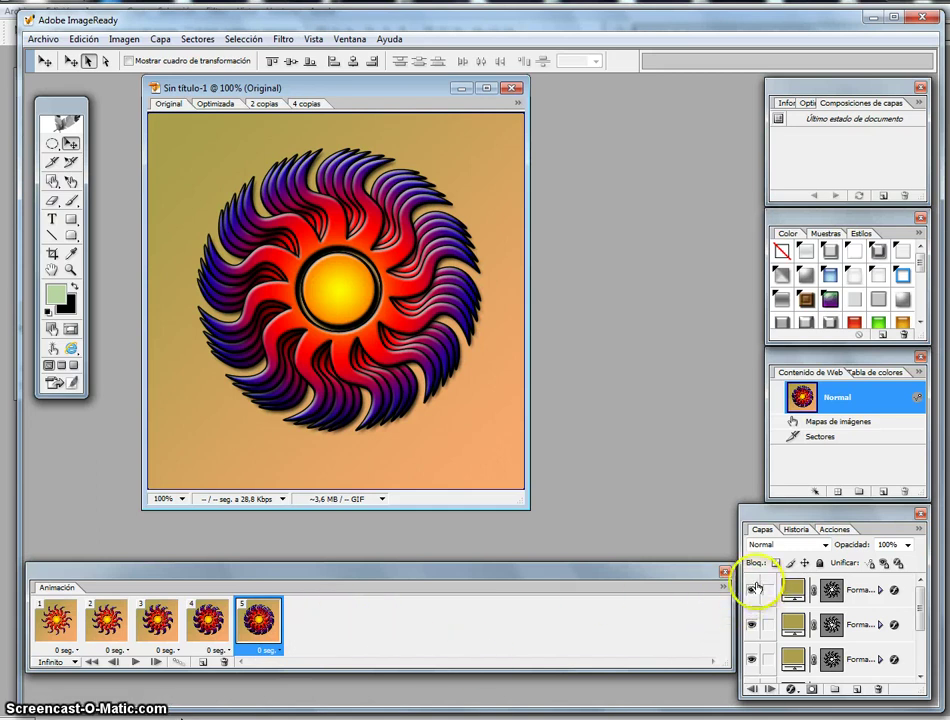
Add frames 6 and 7, each hiding a sun copy to step the rotation
left_click(203, 662)
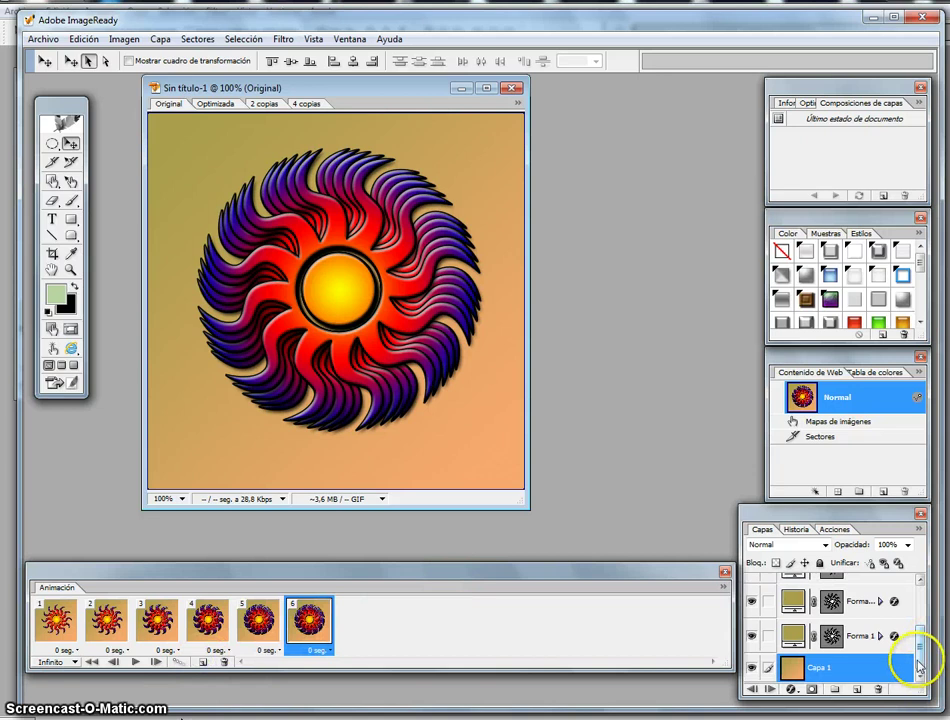
left_click_drag(920, 668, 918, 638)
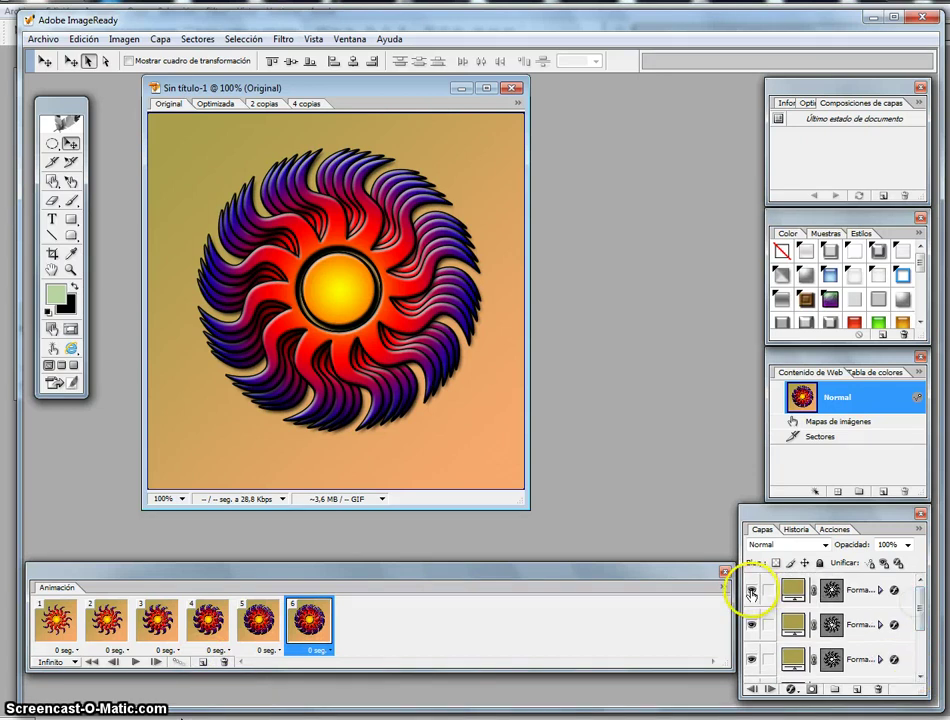
left_click(751, 590)
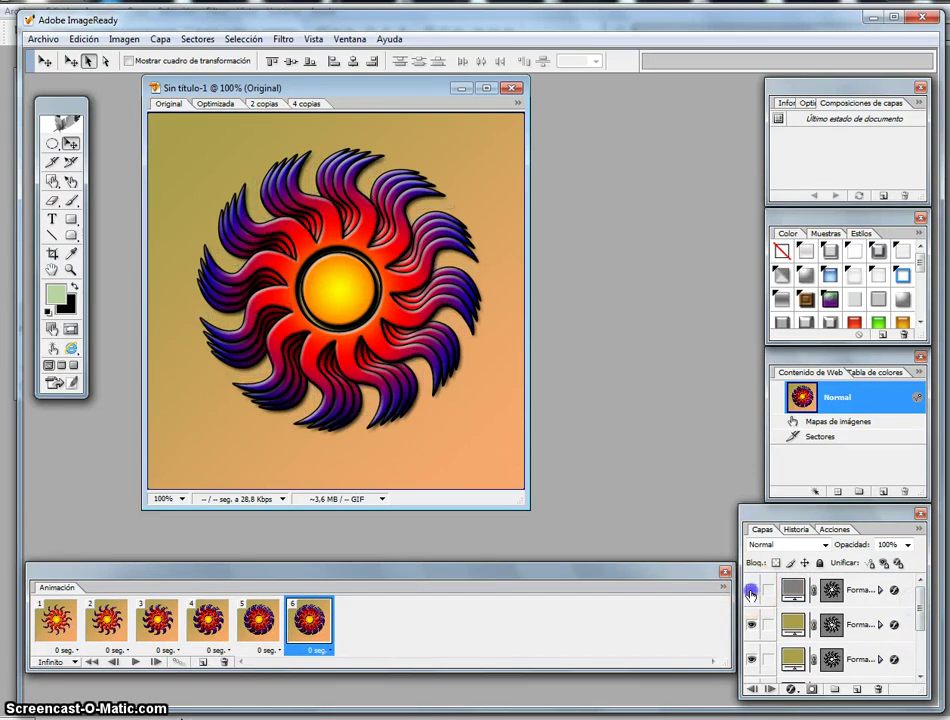
left_click(201, 664)
left_click_drag(919, 655, 917, 605)
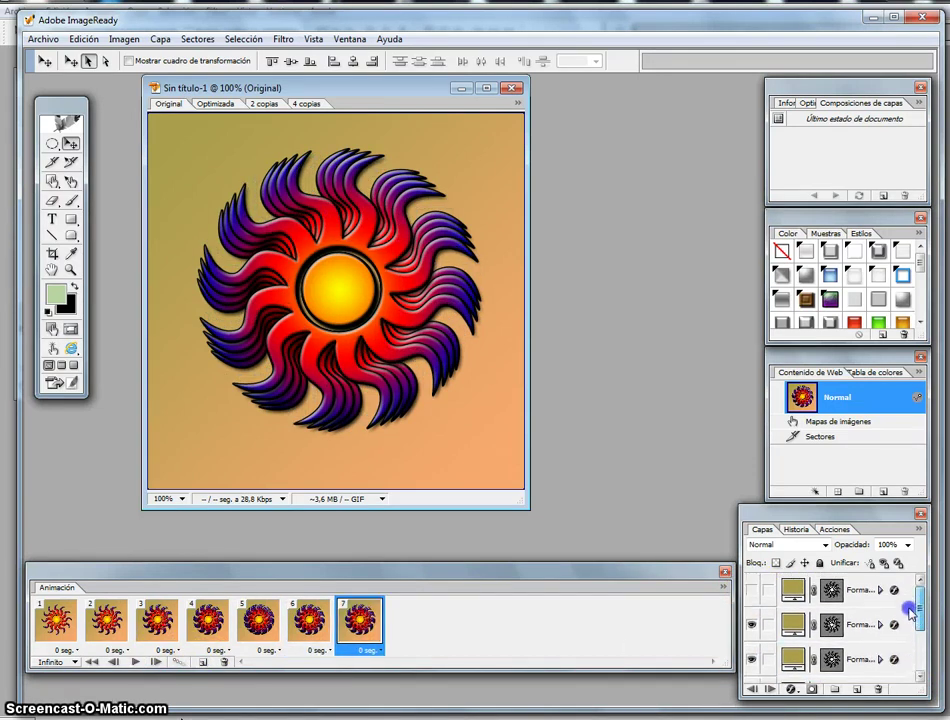
left_click(752, 625)
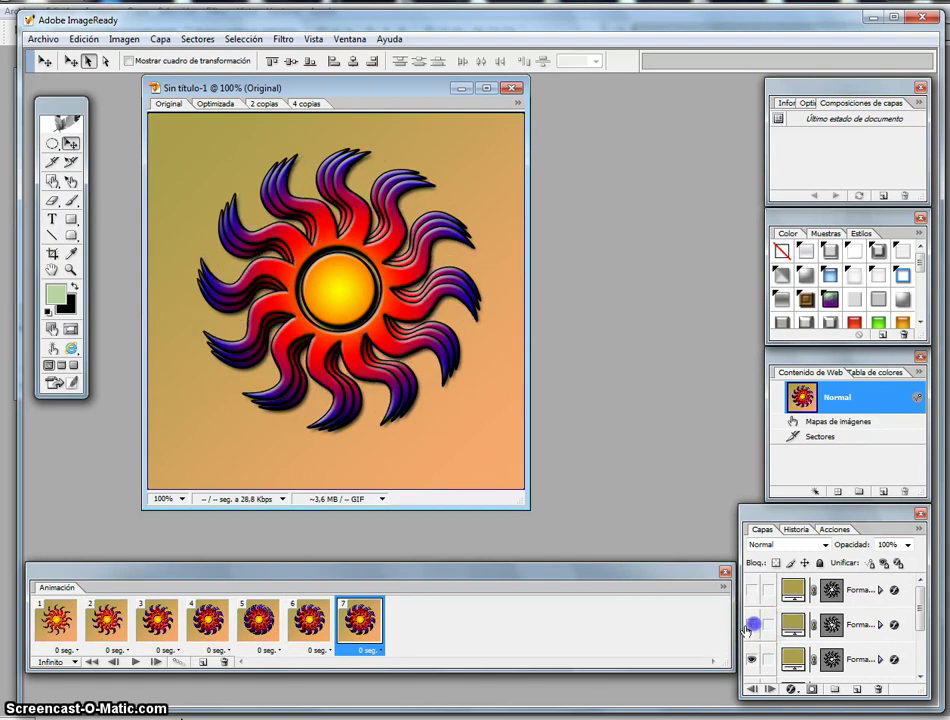
Add frames 8 and 9, toggling sun layers to show the next rotation
left_click(201, 664)
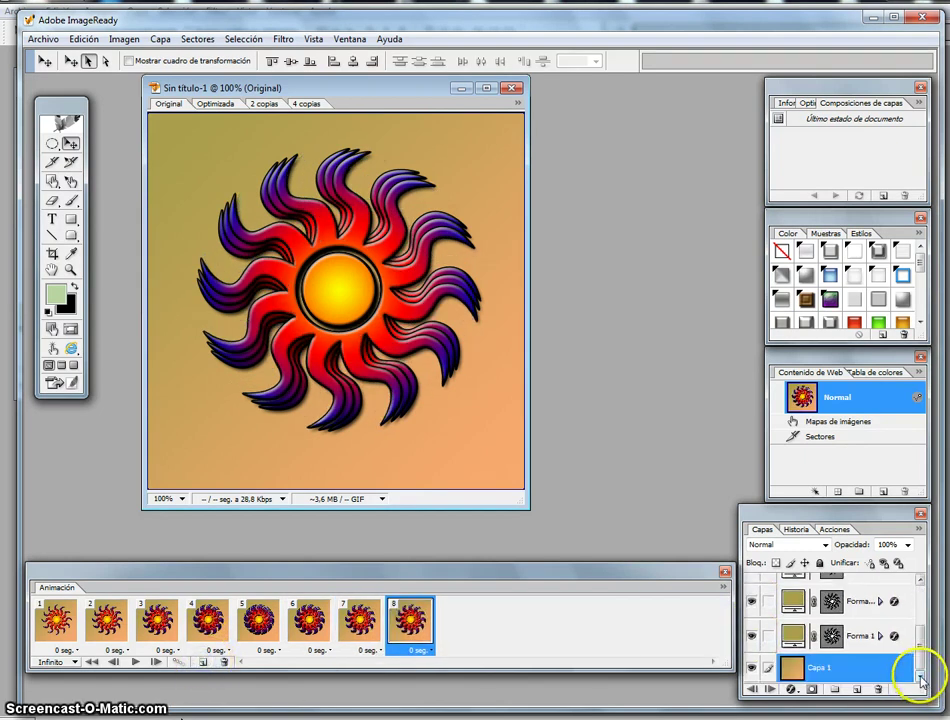
left_click_drag(917, 662, 917, 605)
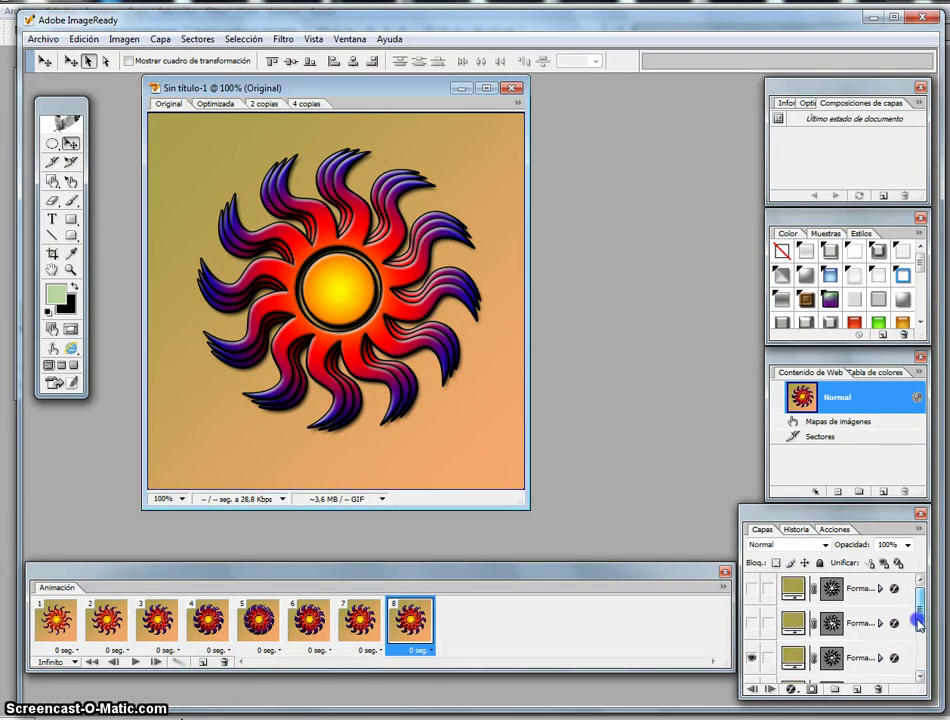
left_click(751, 658)
left_click(202, 662)
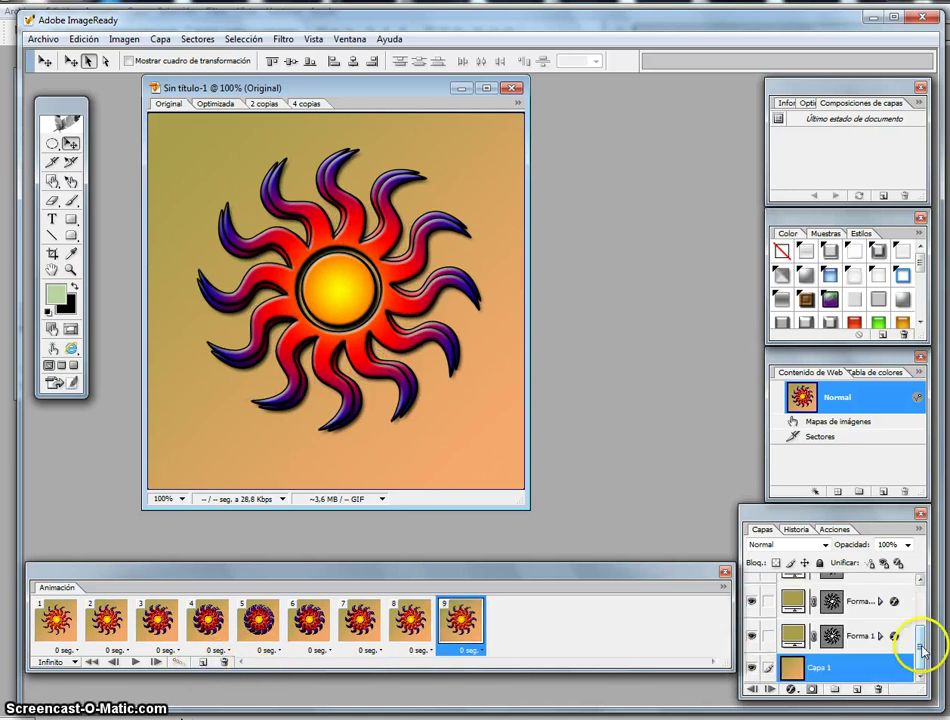
left_click_drag(921, 650, 917, 625)
left_click(753, 653)
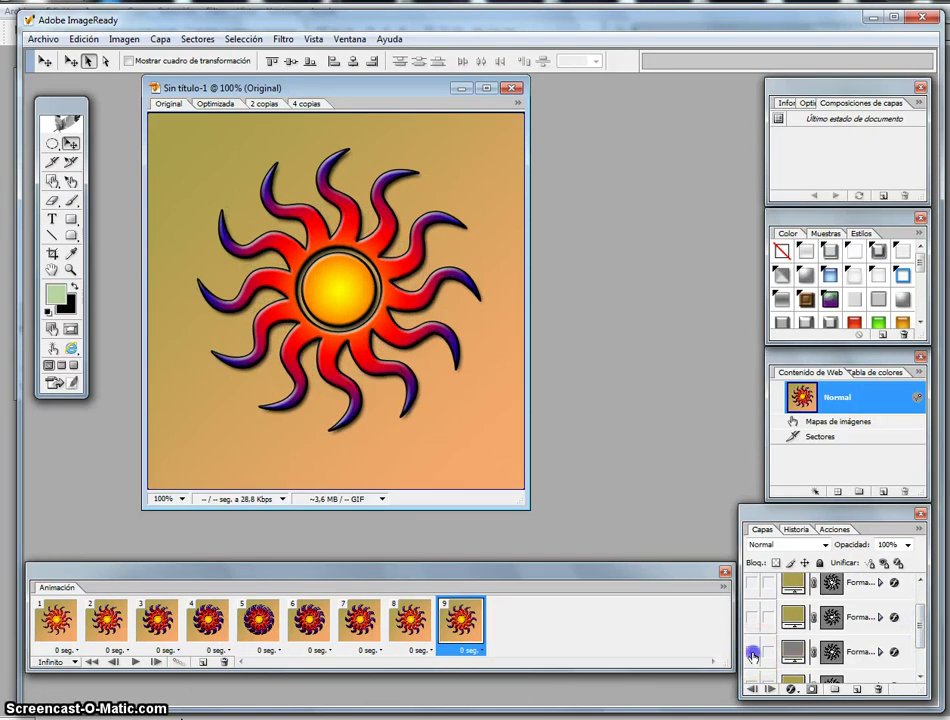
Add frame 10, showing the upper Forma sun layer and hiding Forma 1
left_click(202, 662)
left_click_drag(915, 658, 917, 688)
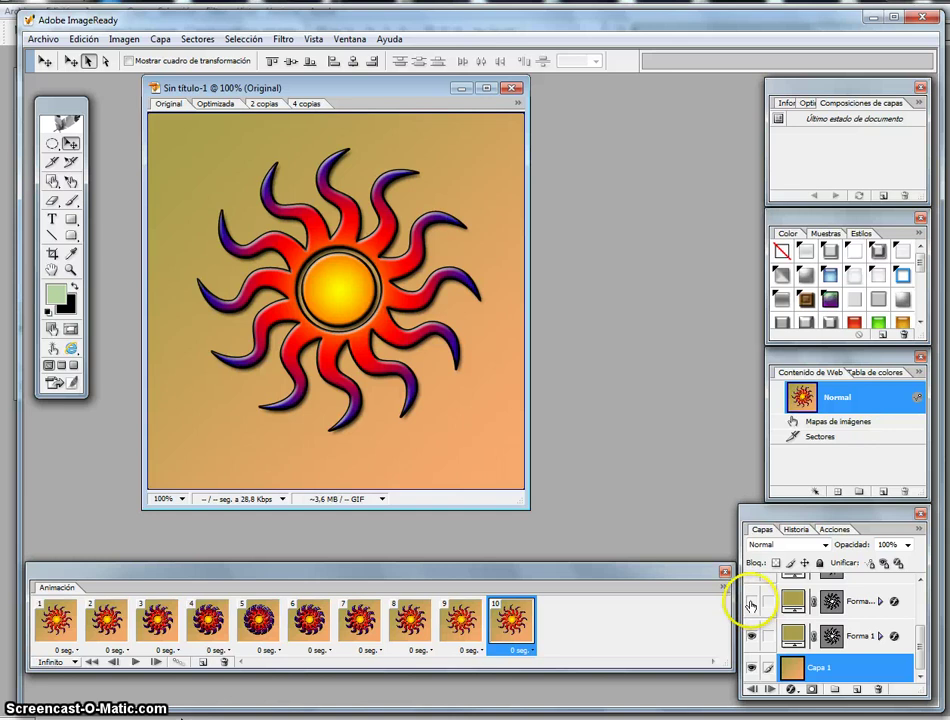
left_click(751, 603)
left_click(752, 636)
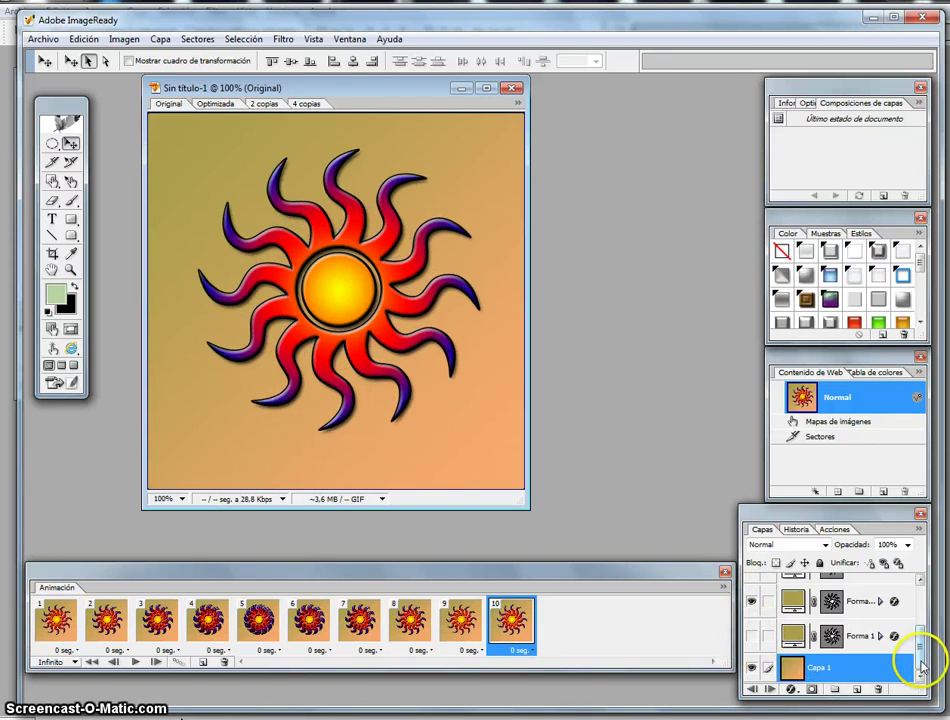
left_click_drag(921, 660, 918, 637)
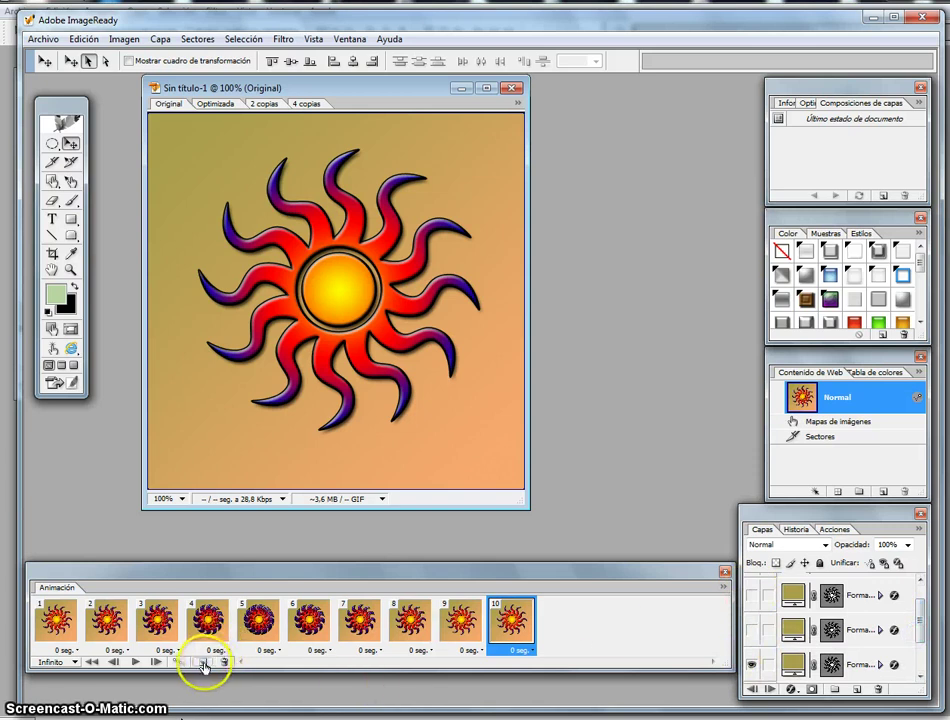
Add frame 11 showing the sun at its next rotation, hiding the third sun layer
left_click(200, 663)
left_click(918, 650)
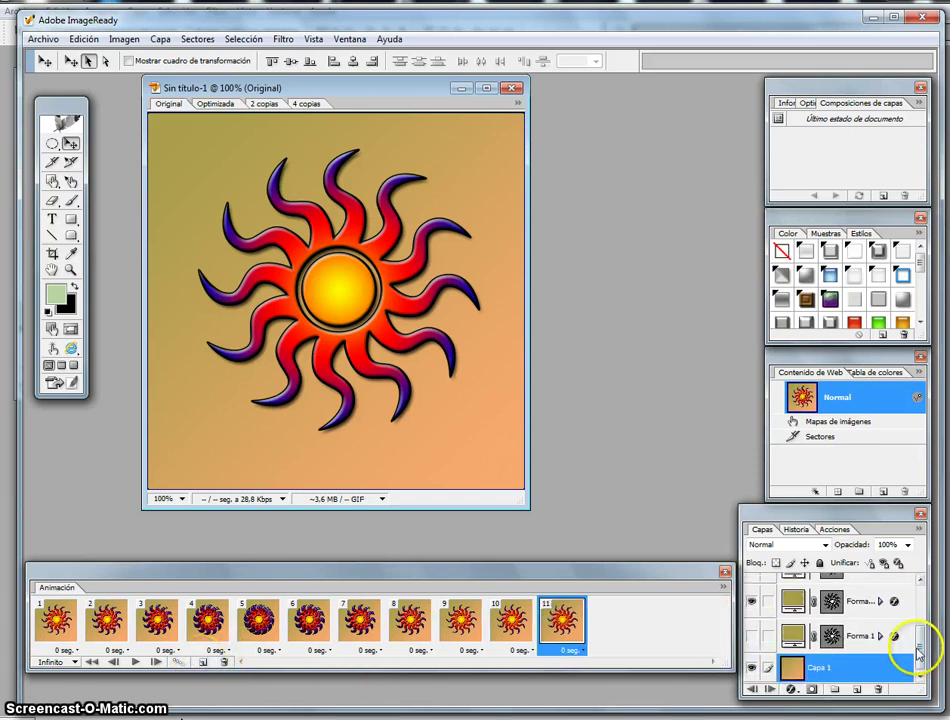
scroll(918, 640, "up", 2)
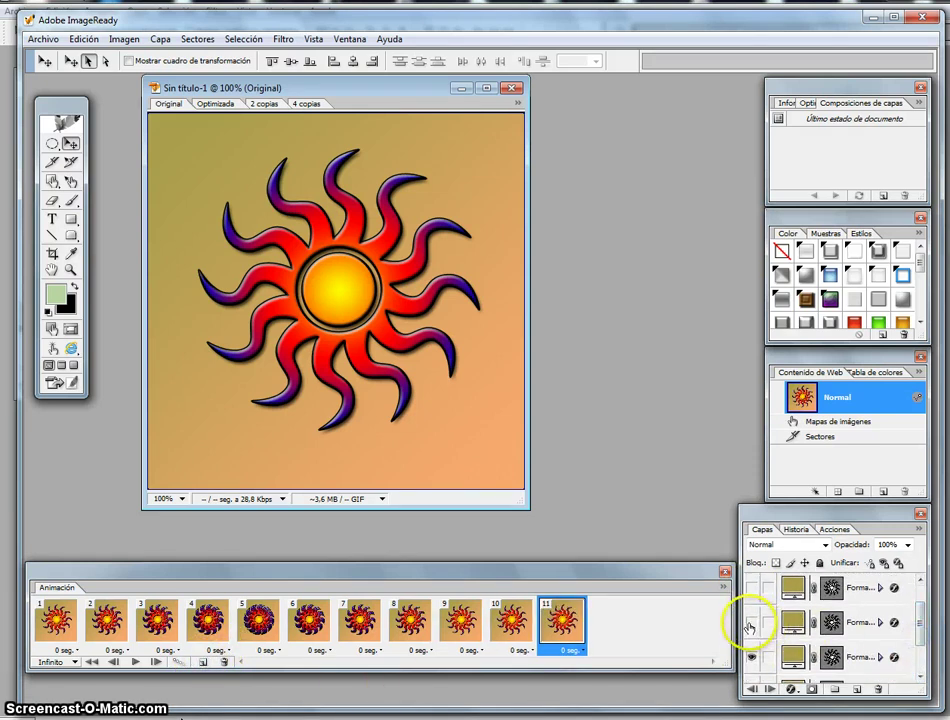
left_click(751, 660)
left_click(751, 657)
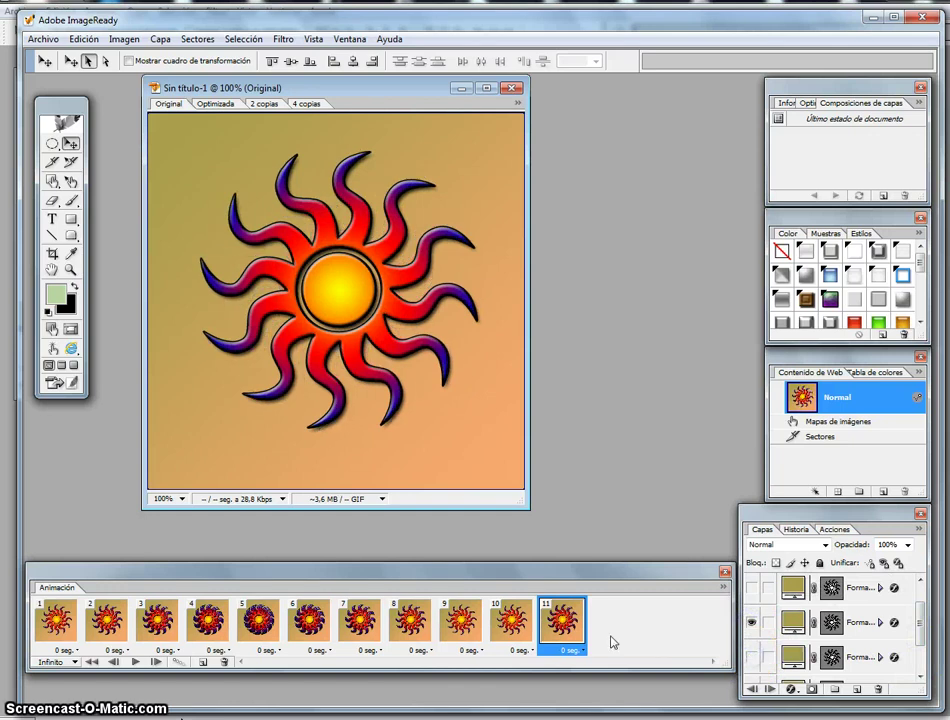
Add frame 12 showing only the second sun layer, with the third hidden
left_click(202, 662)
left_click_drag(918, 662, 920, 622)
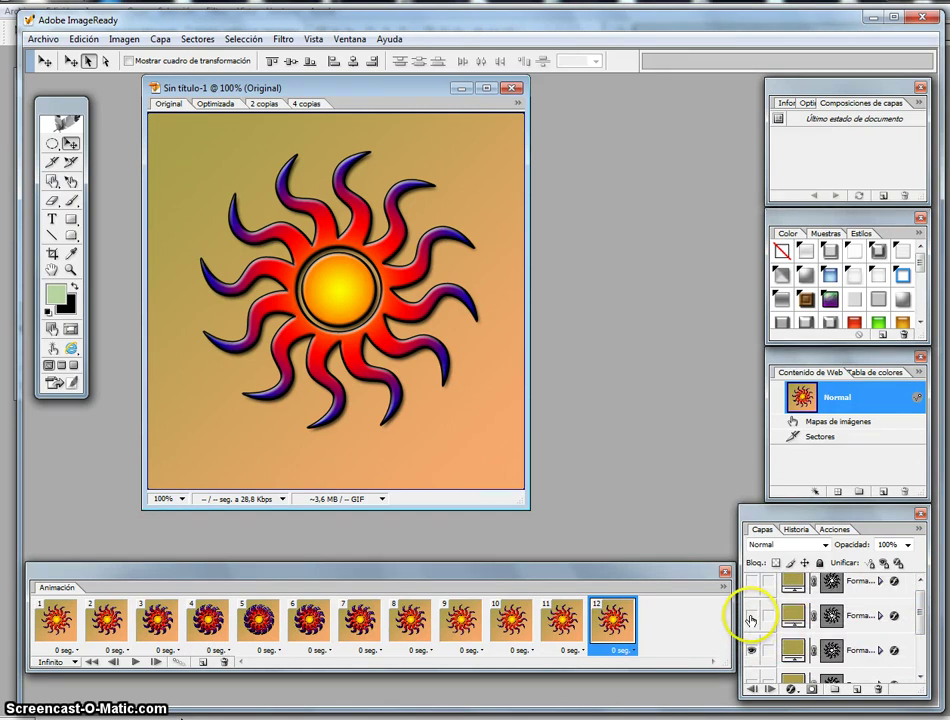
left_click(751, 617)
left_click(752, 650)
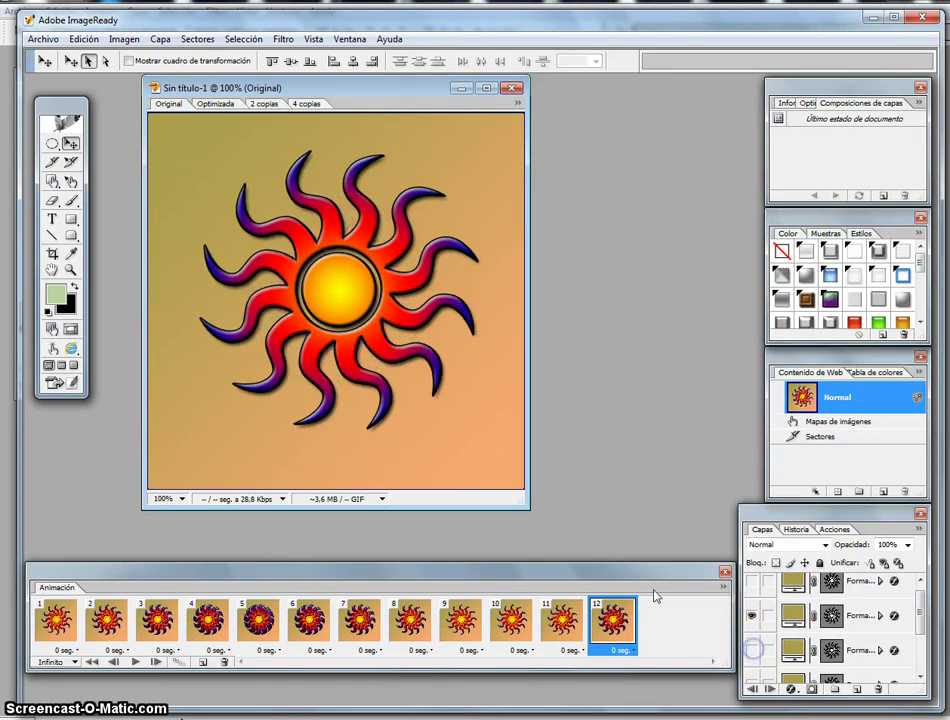
Add frame 13 showing only the top Forma sun layer, with the second hidden
left_click(203, 663)
left_click_drag(919, 668, 914, 606)
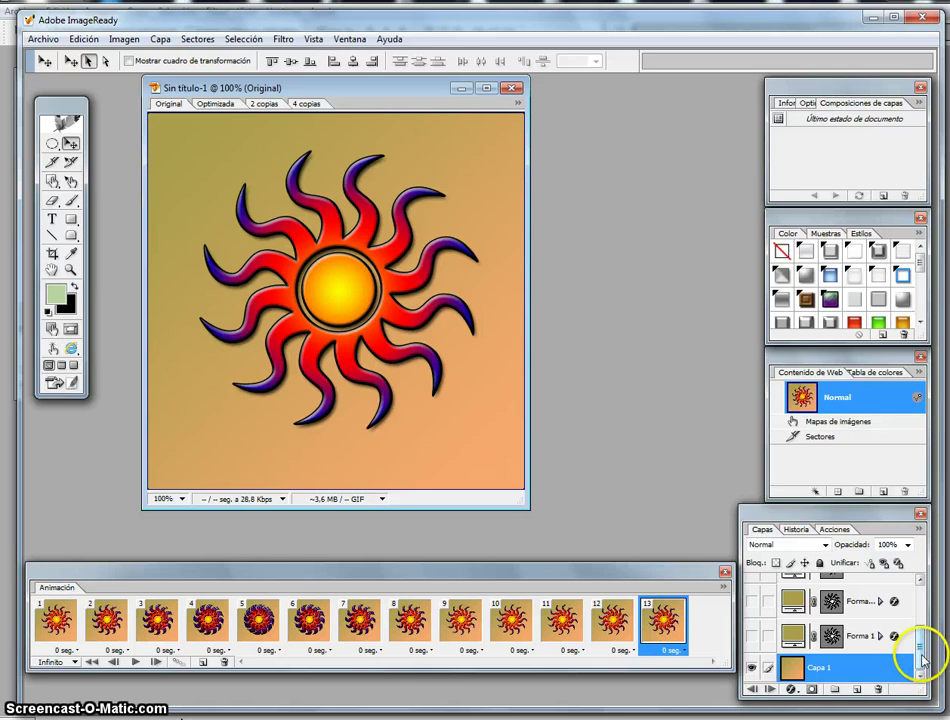
left_click(752, 590)
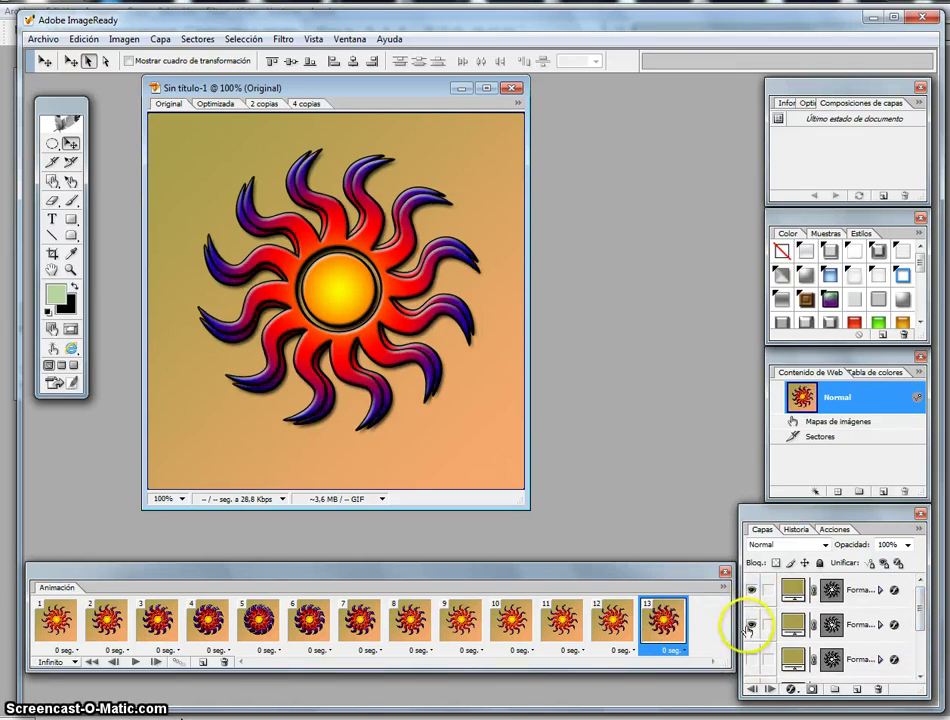
left_click(752, 626)
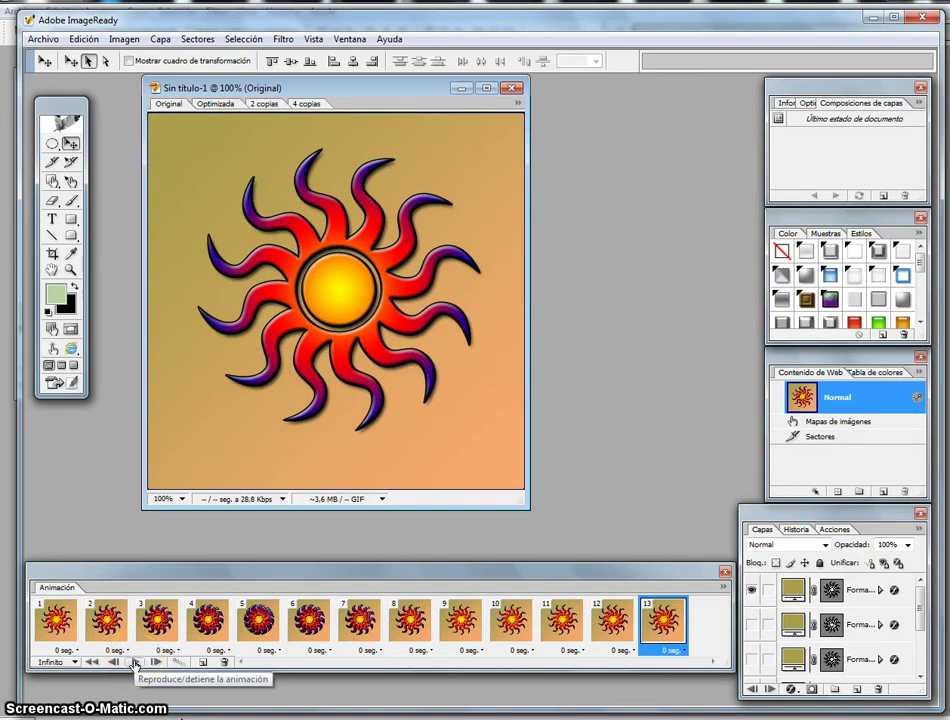
Play the 13-frame sun animation as a preview, then stop it at frame 1
left_click(135, 663)
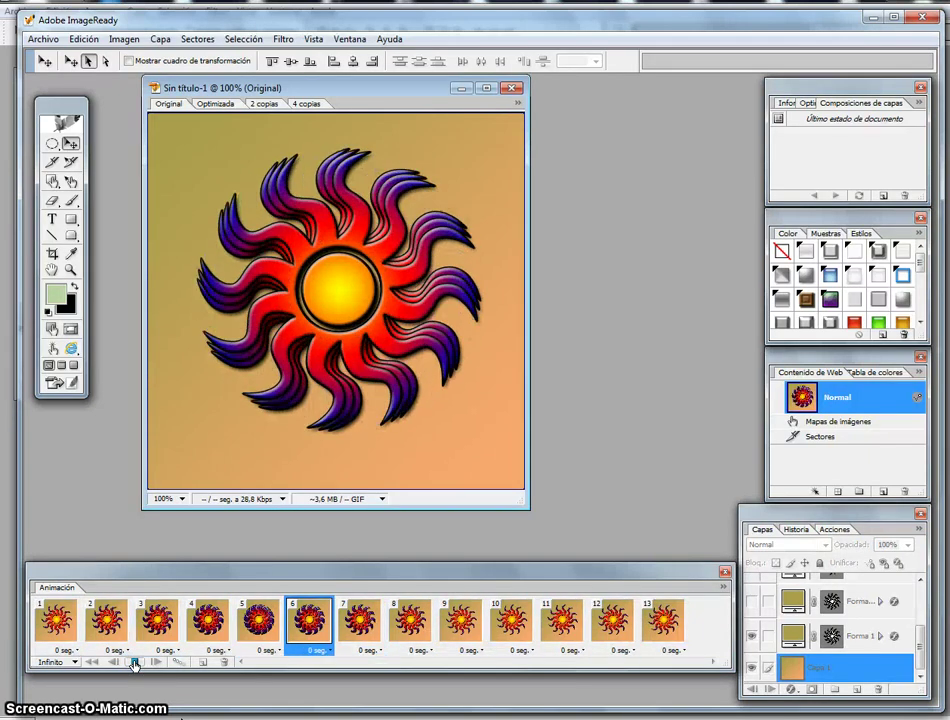
left_click(135, 663)
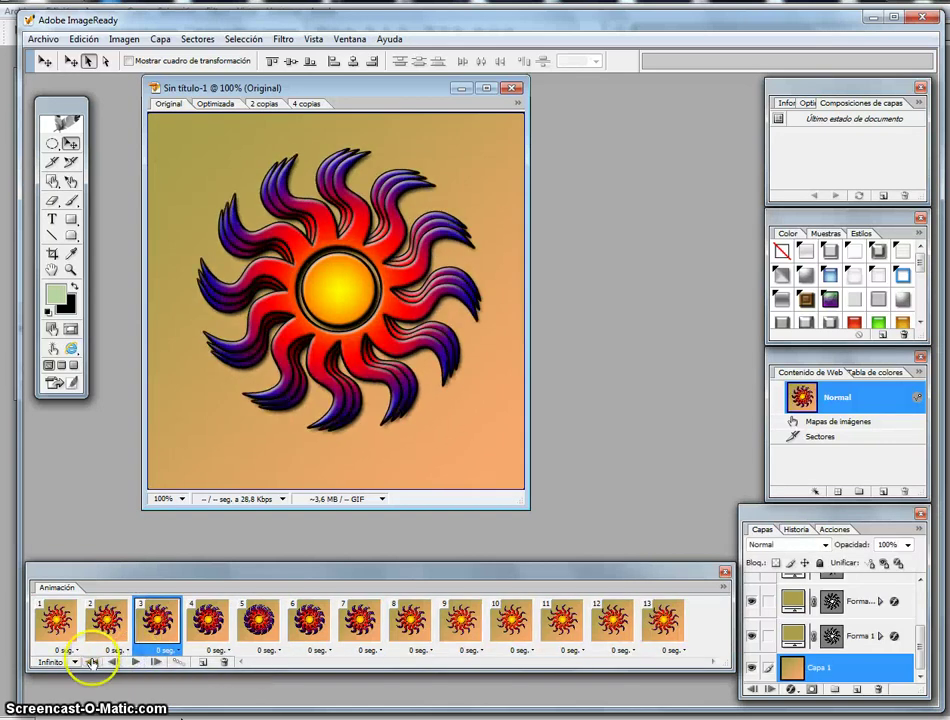
left_click(57, 622)
Select all thirteen frames, from frame 1 through frame 13
left_click(187, 644)
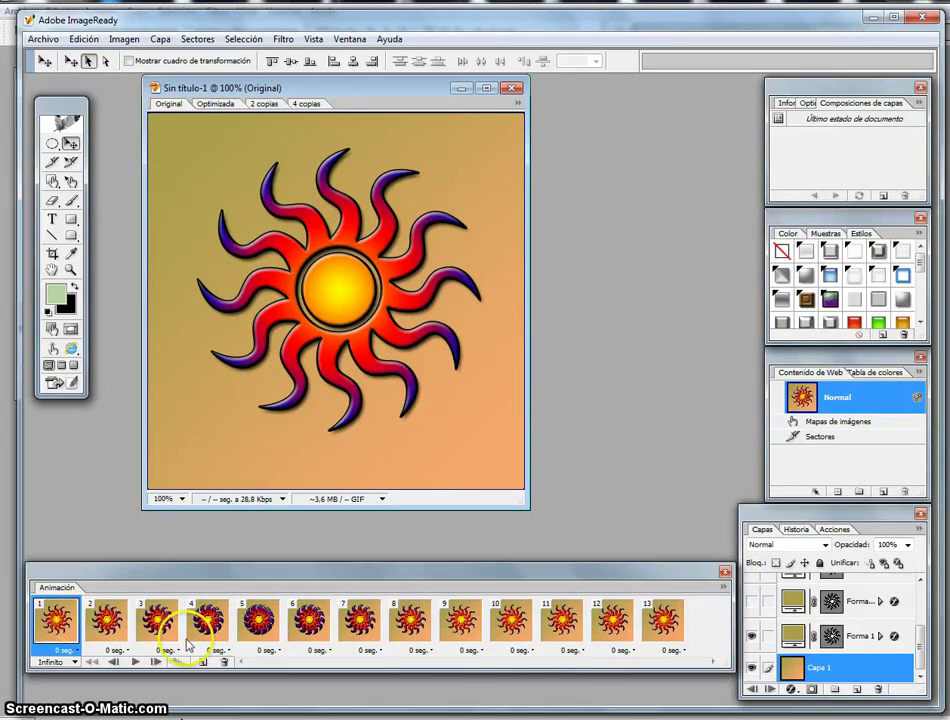
left_click(662, 627)
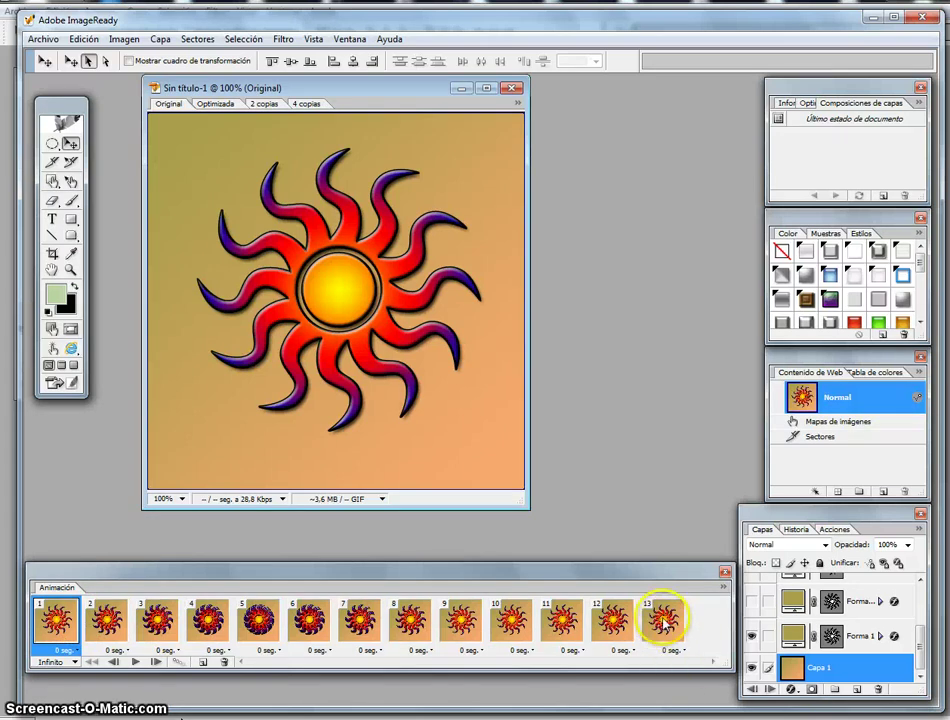
left_click(662, 625, "shift")
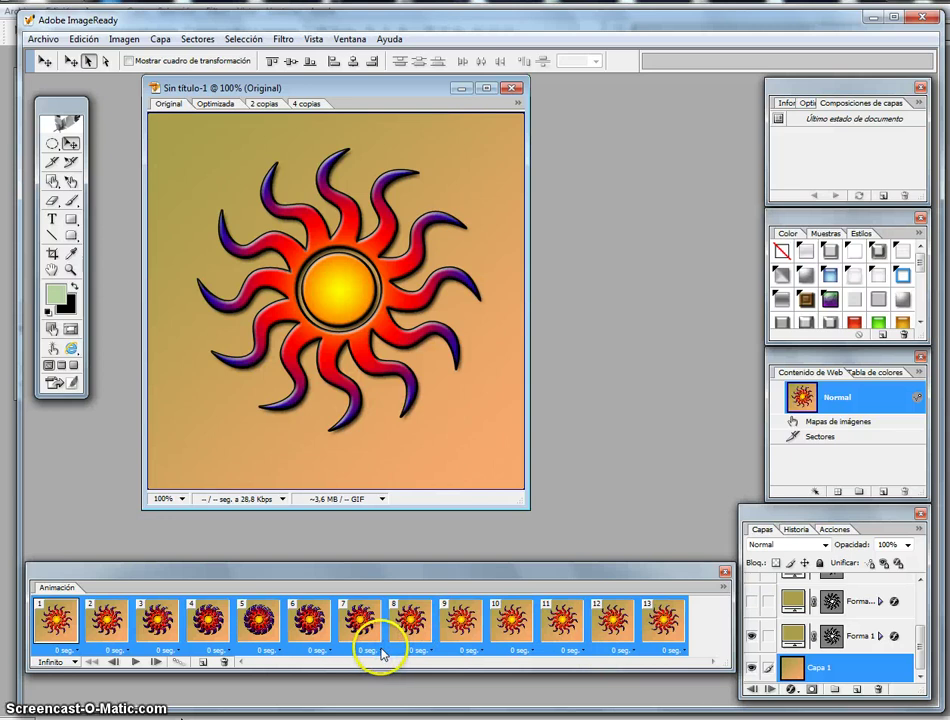
Set the delay of all thirteen selected frames to 0,1 segundos
left_click(381, 652)
left_click(368, 494)
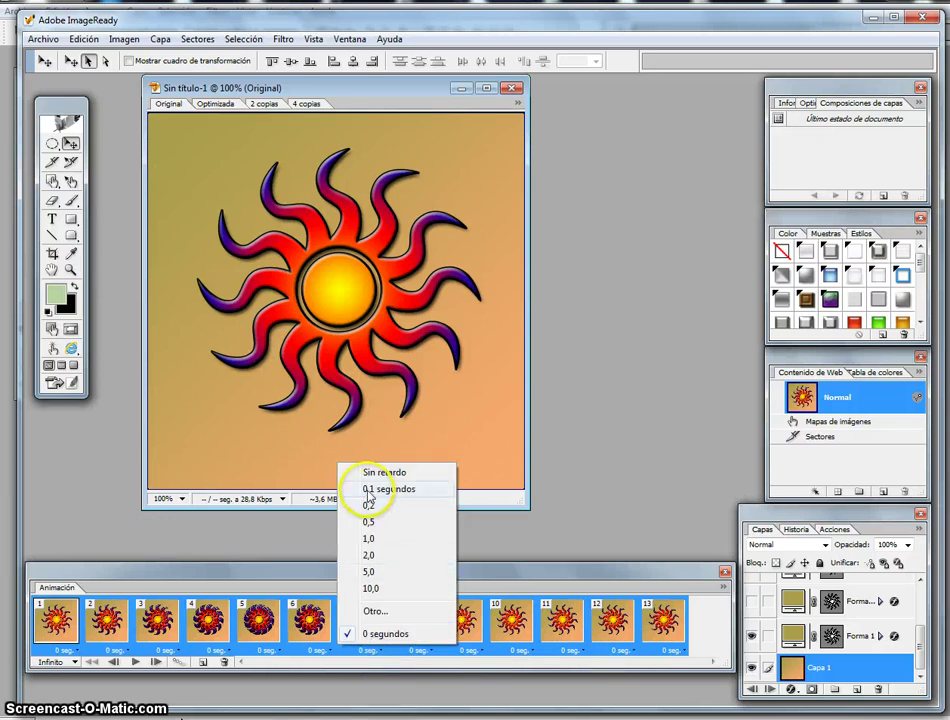
left_click(381, 489)
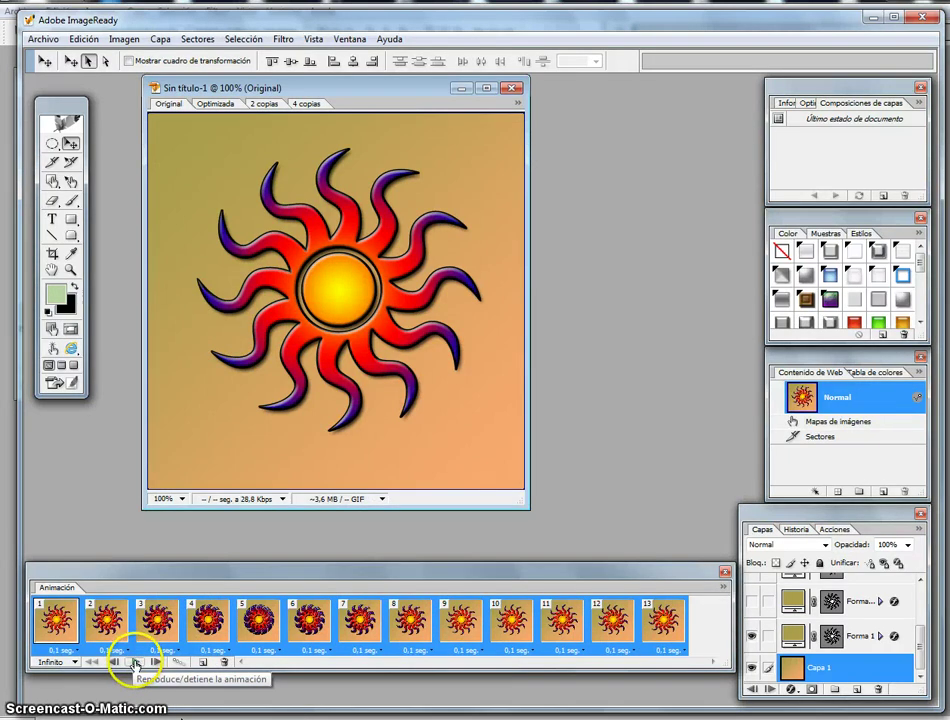
left_click(135, 662)
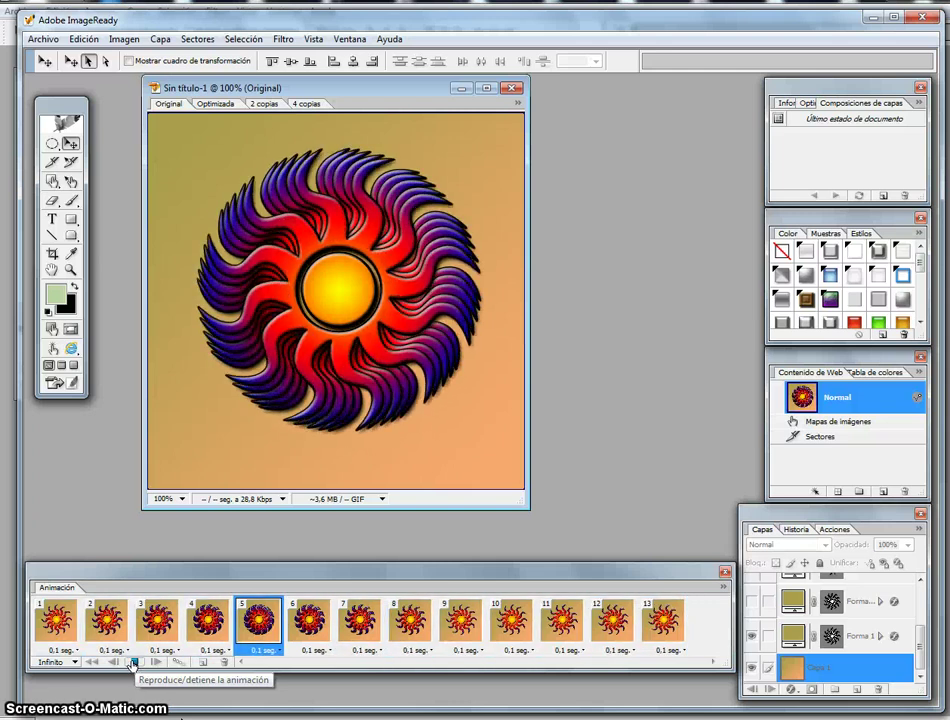
left_click(153, 668)
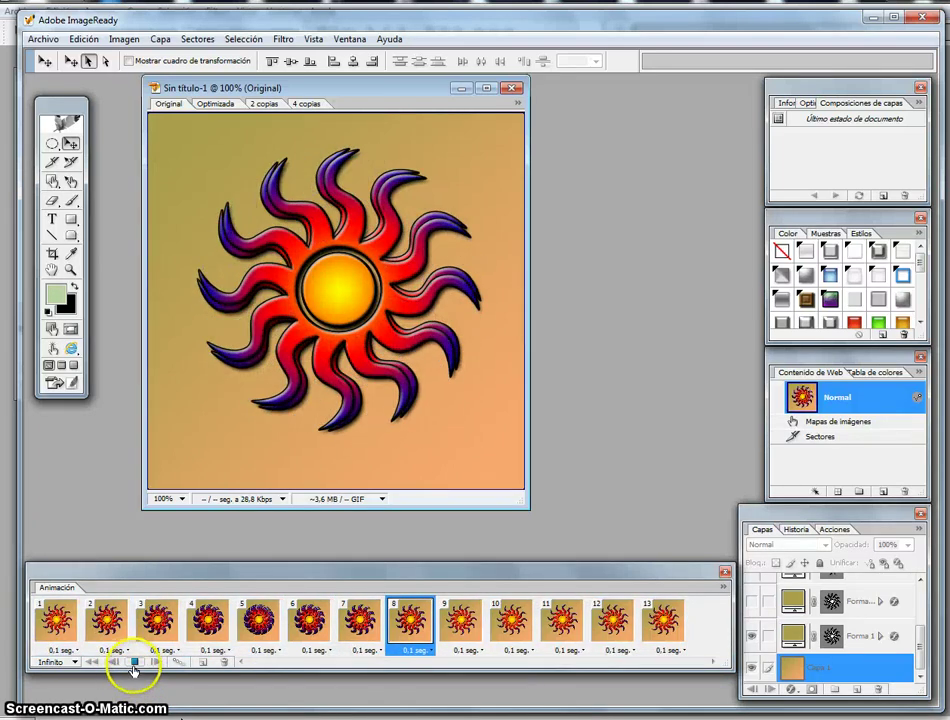
left_click(135, 665)
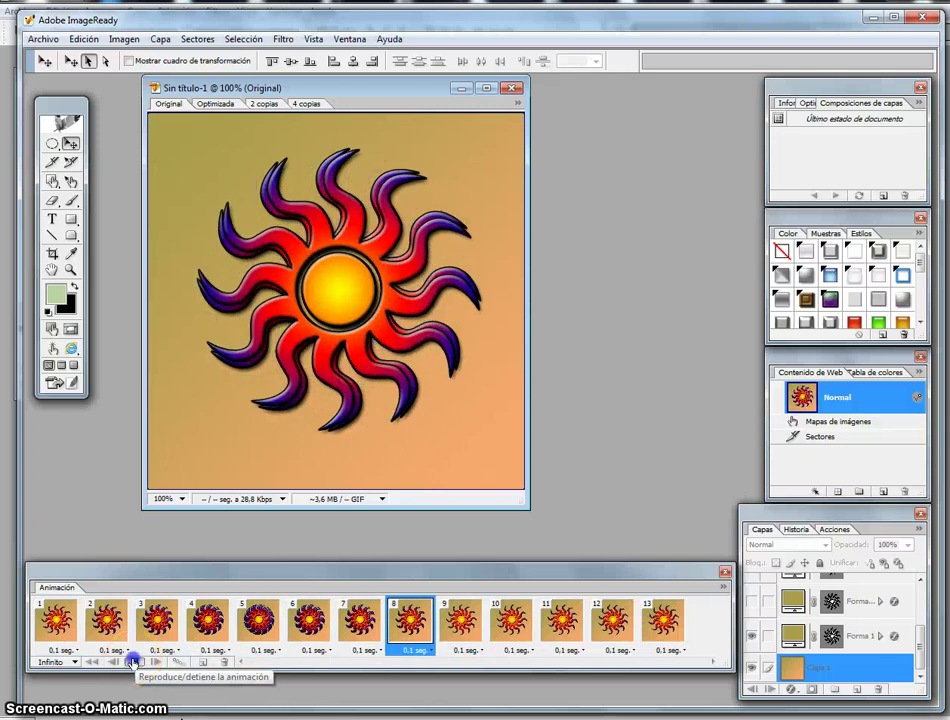
left_click(133, 665)
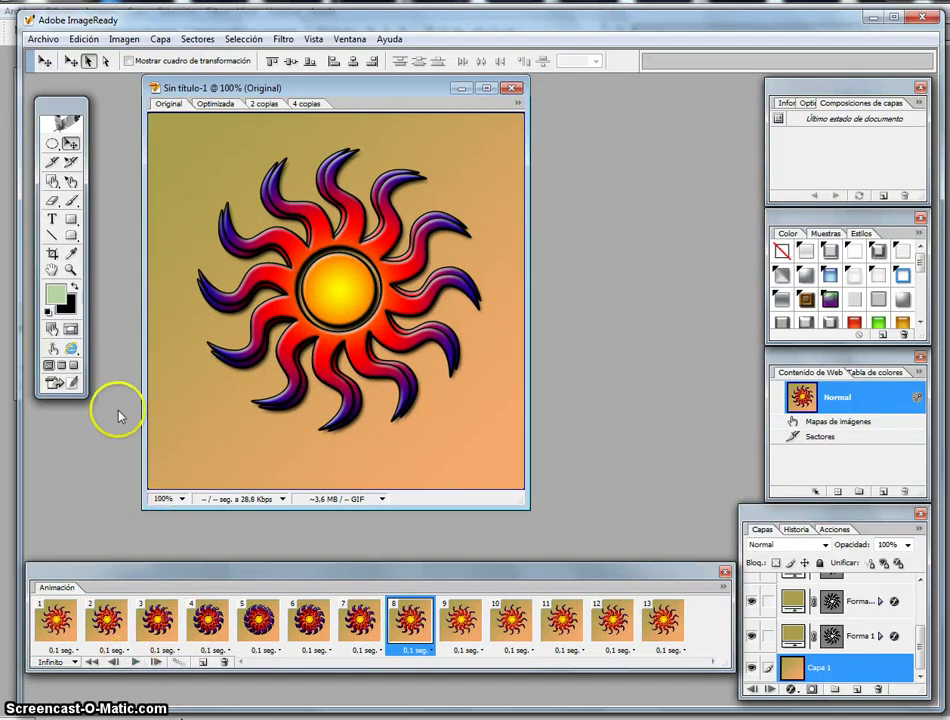
left_click(43, 39)
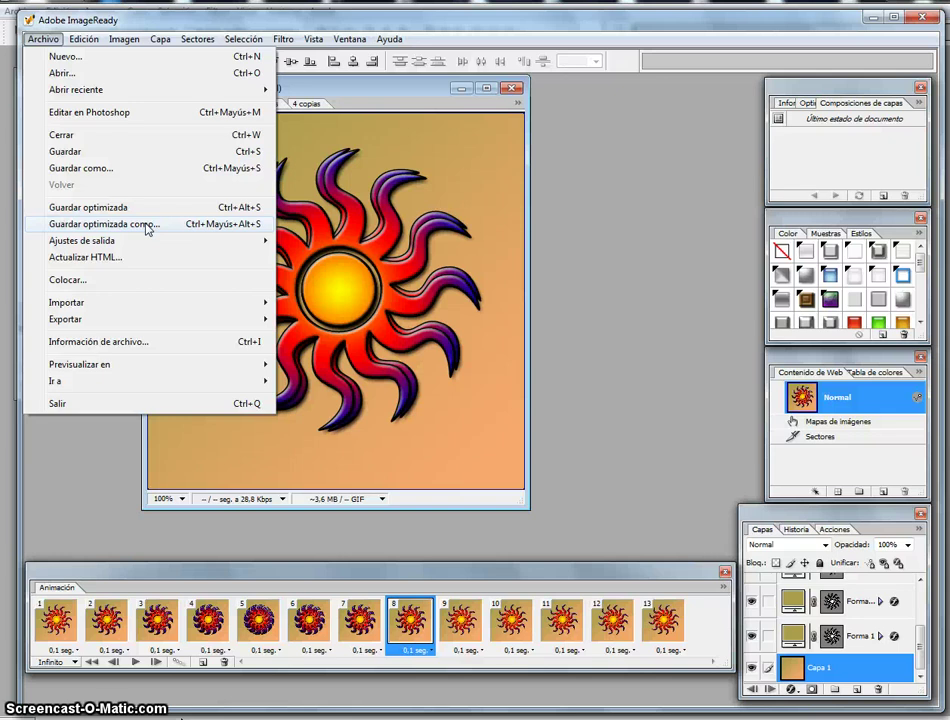
left_click(68, 441)
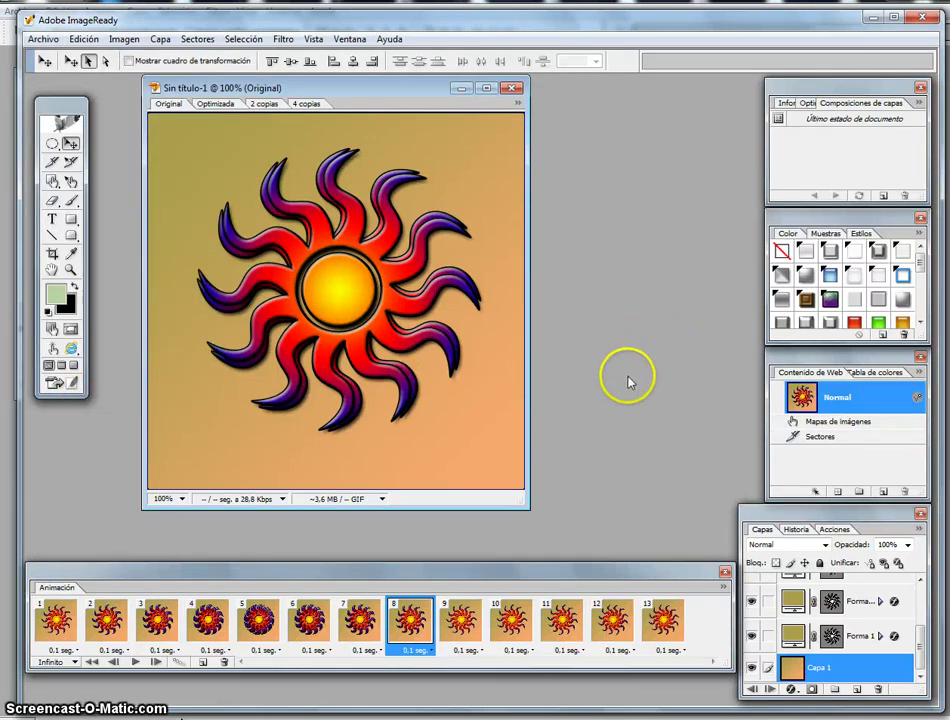